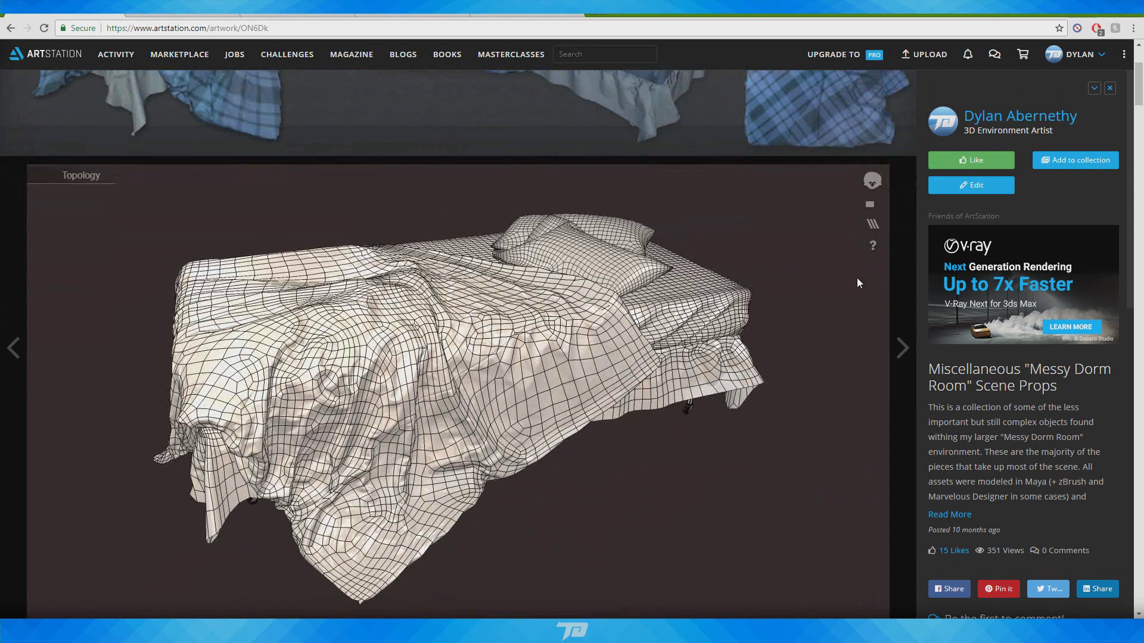
- Show the bed's texture channels side by side and orbit the bed in the Albedo view
click(873, 224)
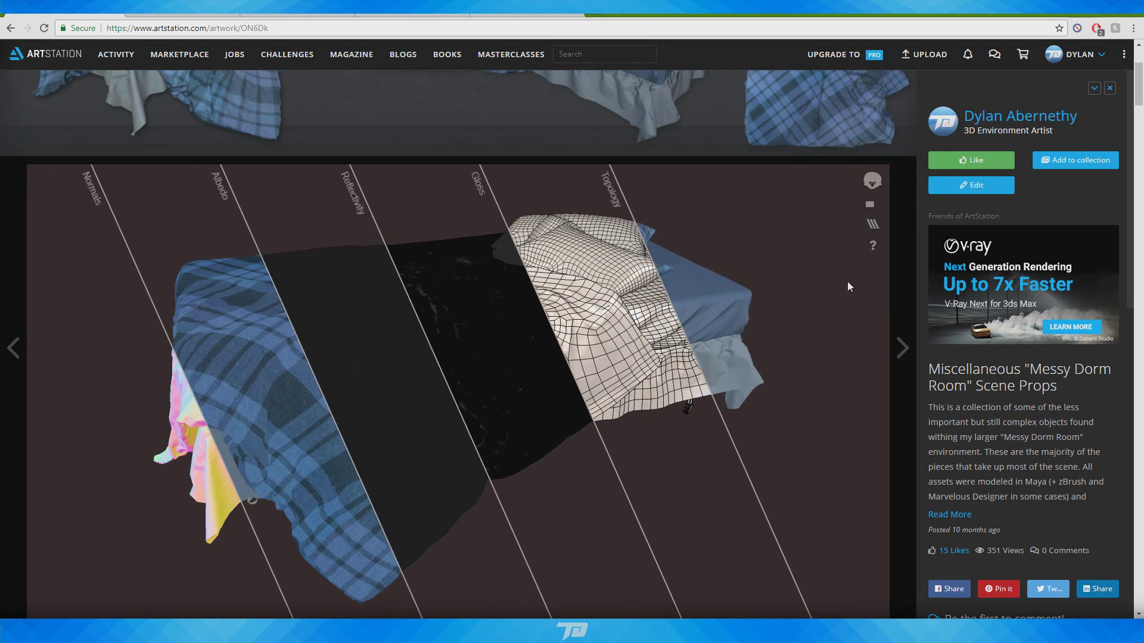
drag(207, 323, 642, 272)
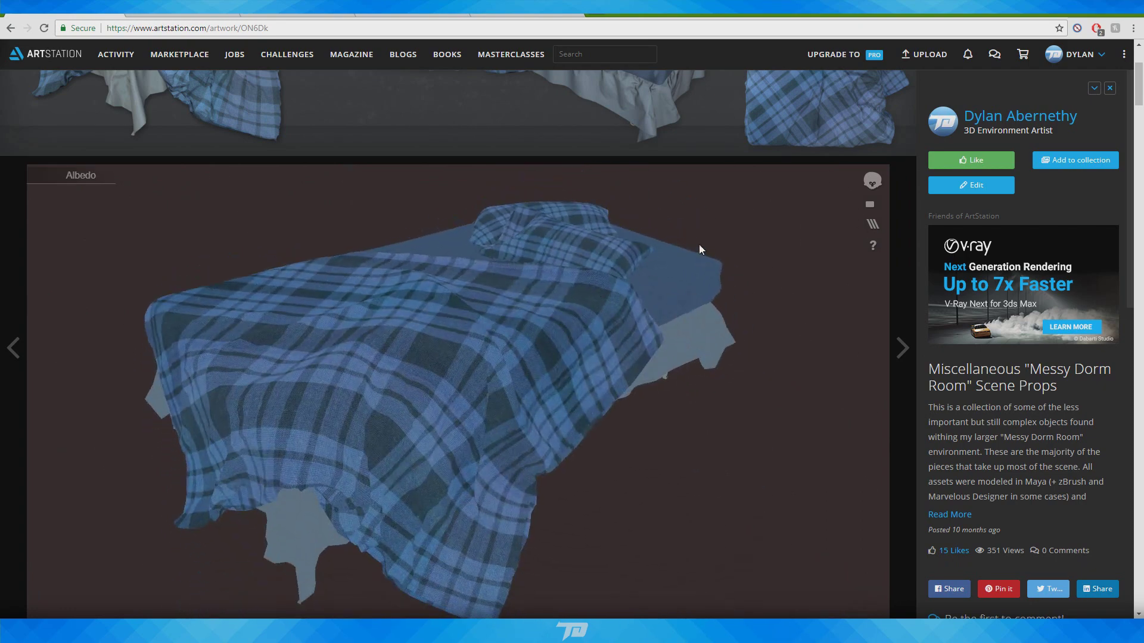
scroll(787, 128, up, 3)
- Scroll down through the other prop renders, then minimize the browser
scroll(777, 160, down, 8)
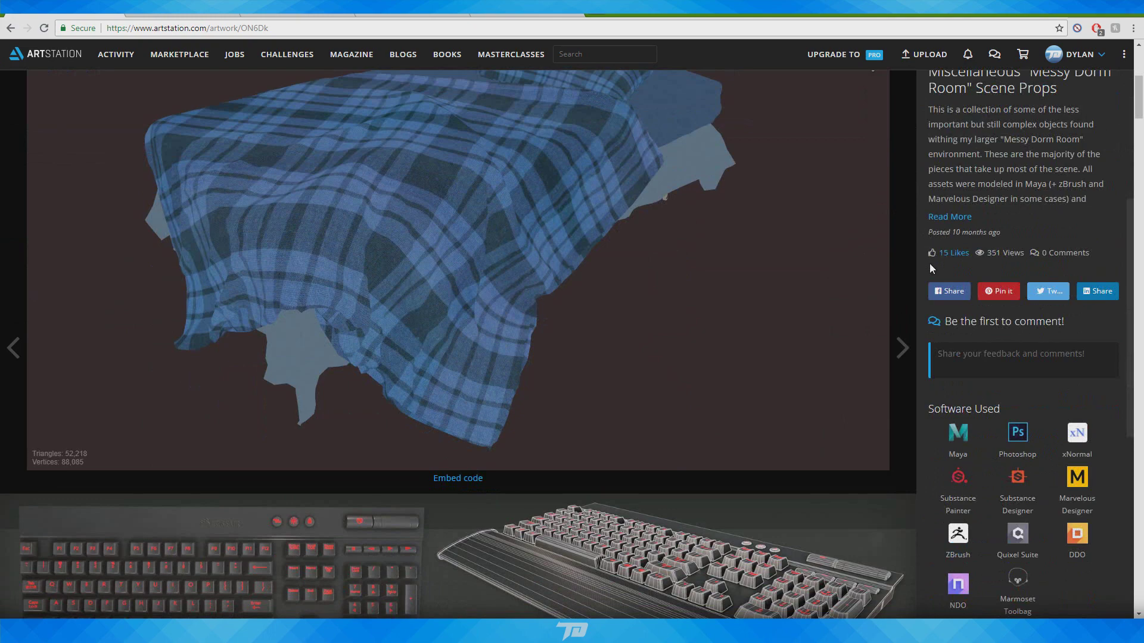
scroll(931, 249, down, 9)
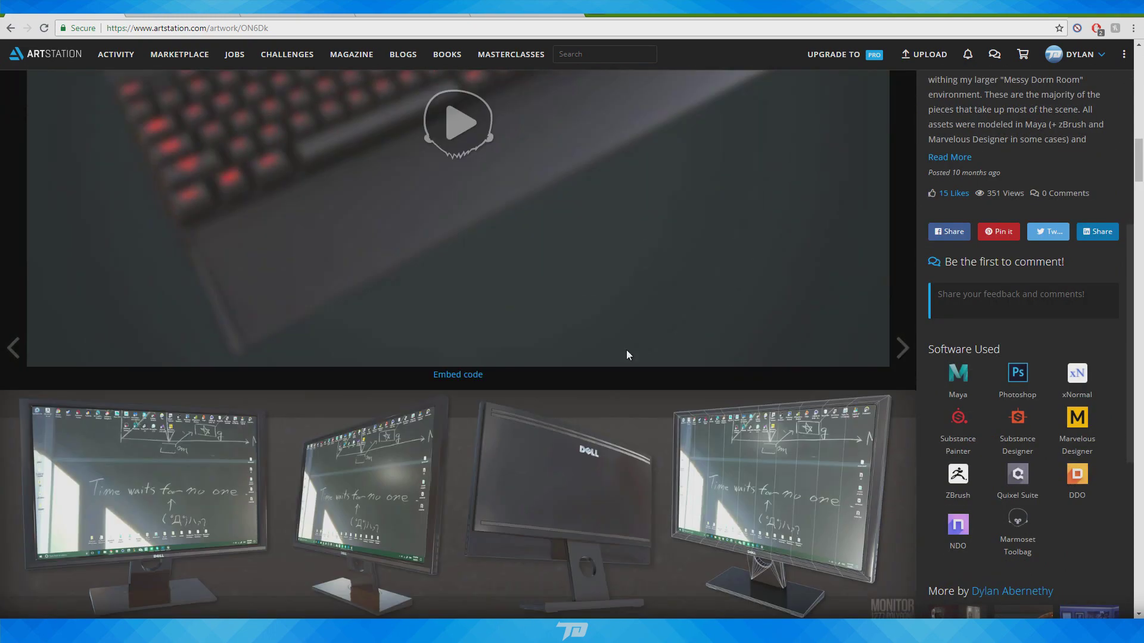
scroll(627, 353, down, 15)
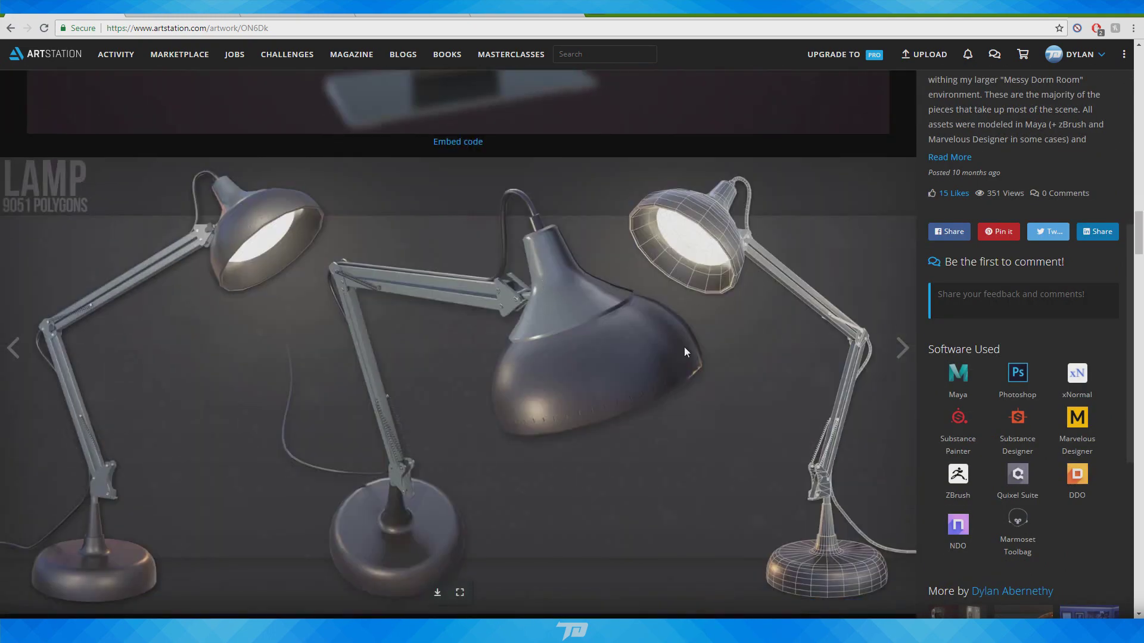
scroll(670, 341, down, 15)
scroll(633, 323, down, 20)
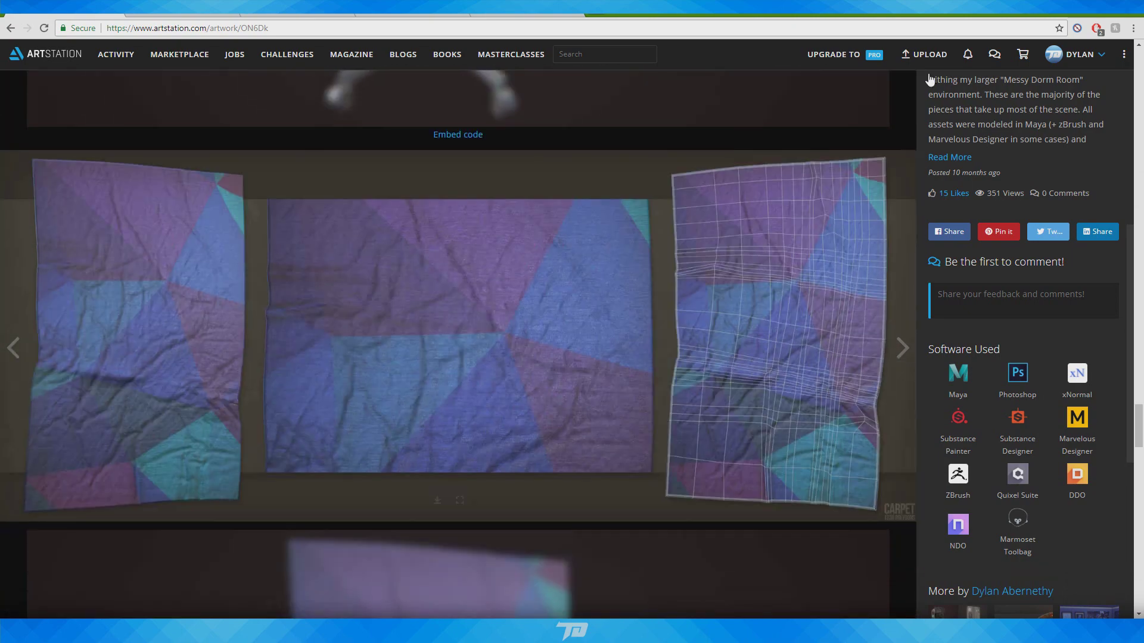
click(1070, 15)
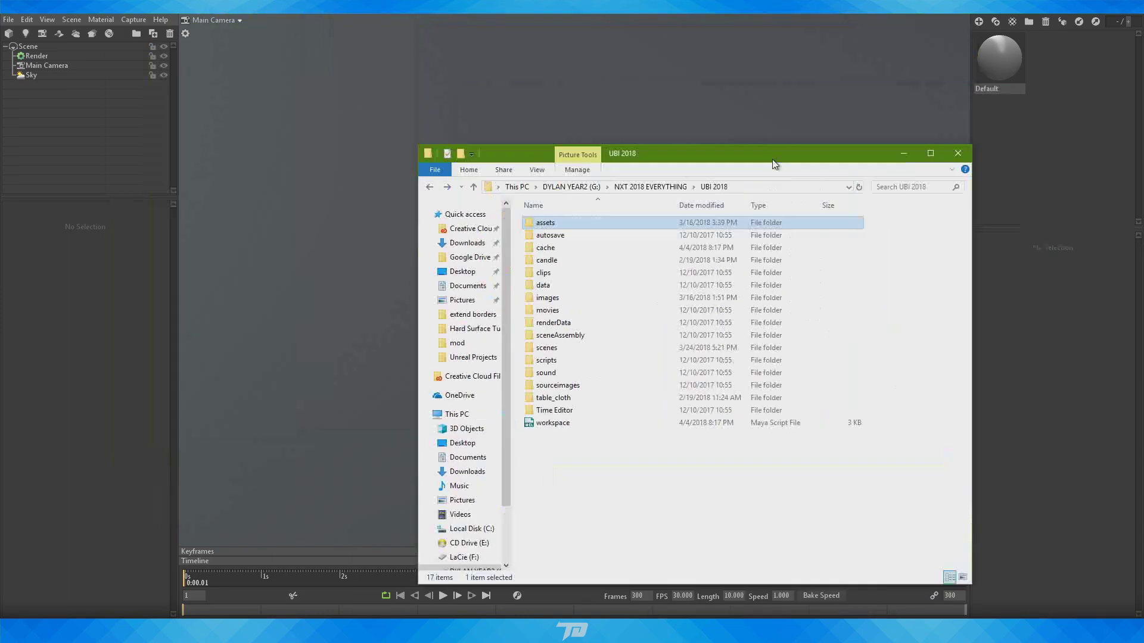
- Open the assets folder in UBI 2018 and search it for 'ch' to list the chalkboard and checker files
drag(704, 154, 834, 189)
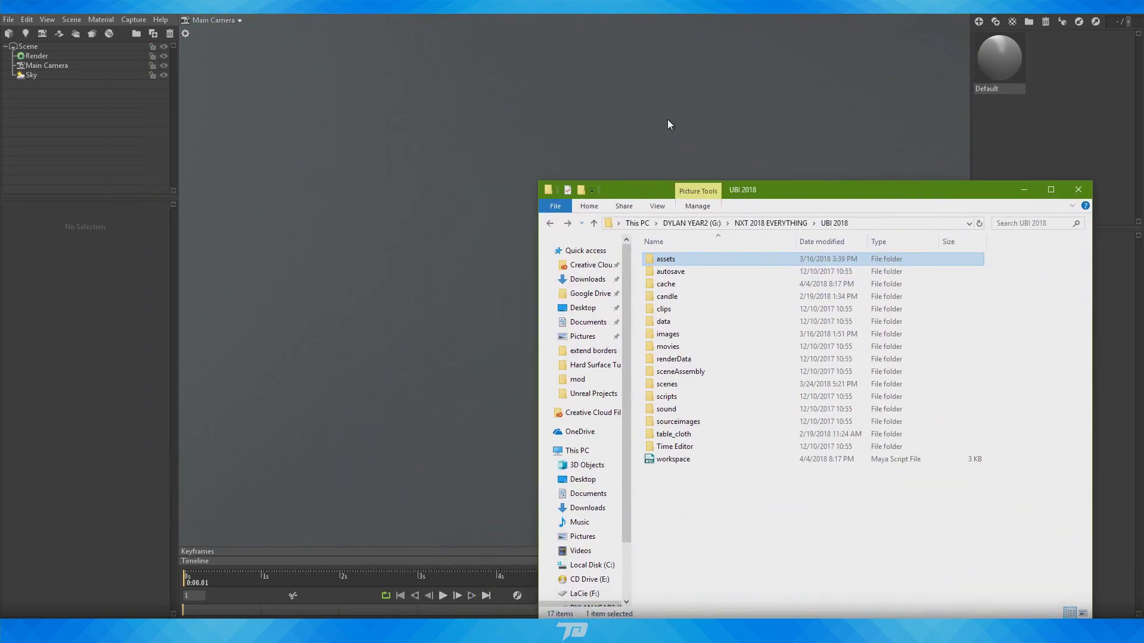
double_click(684, 259)
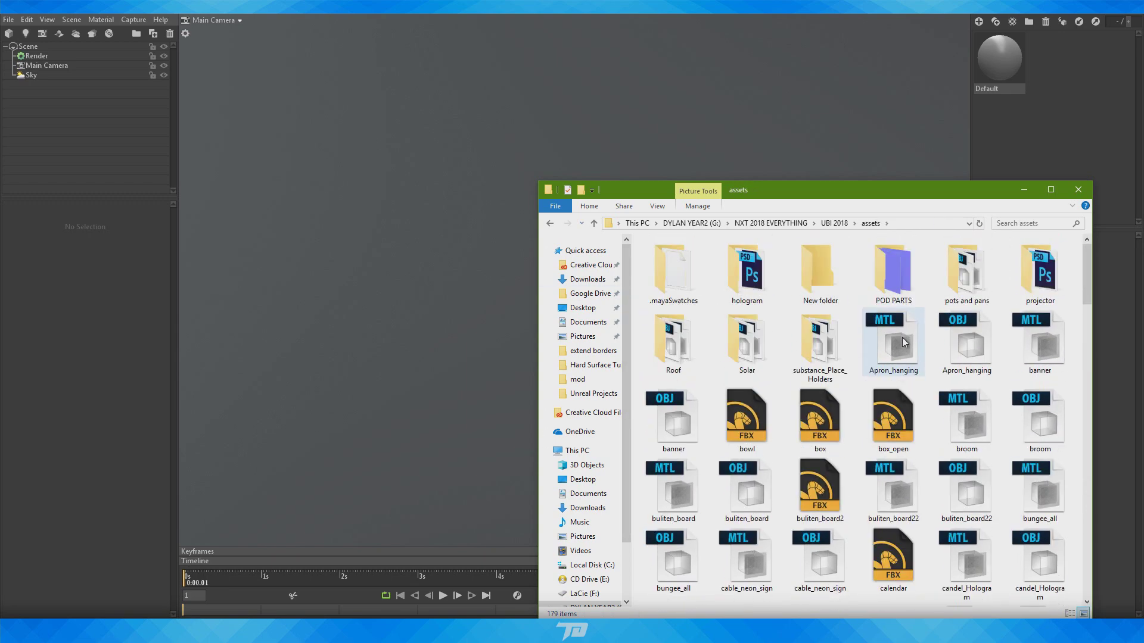
click(1018, 222)
text(ch)
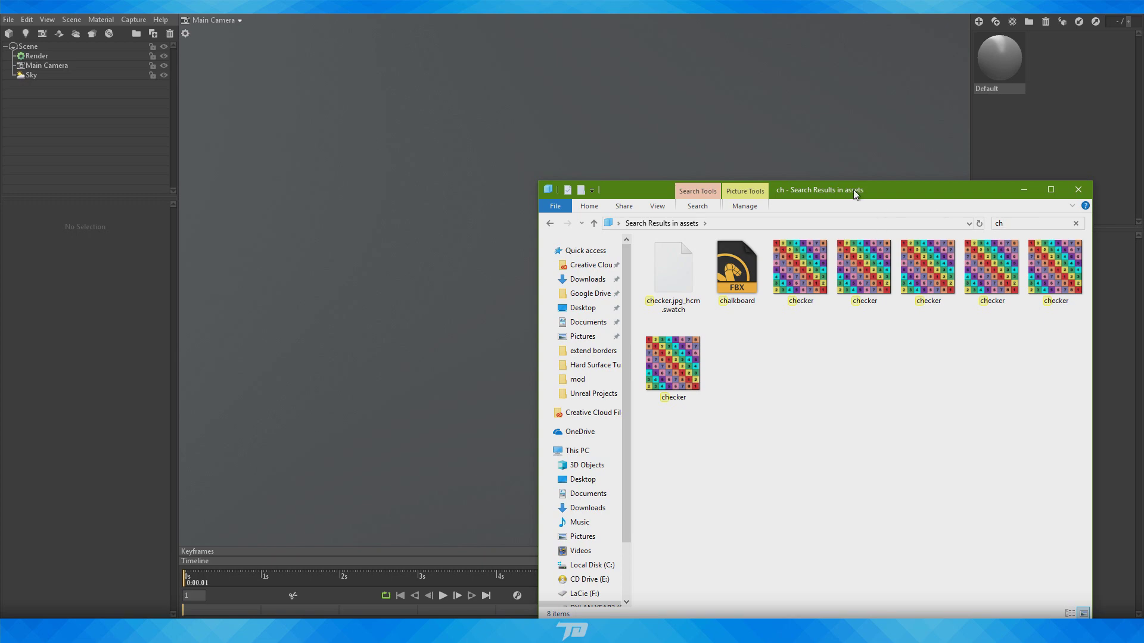
- Import chalkboard.fbx into the viewport and view its Checker material's numbered checker texture
drag(811, 190, 1143, 179)
drag(755, 370, 624, 314)
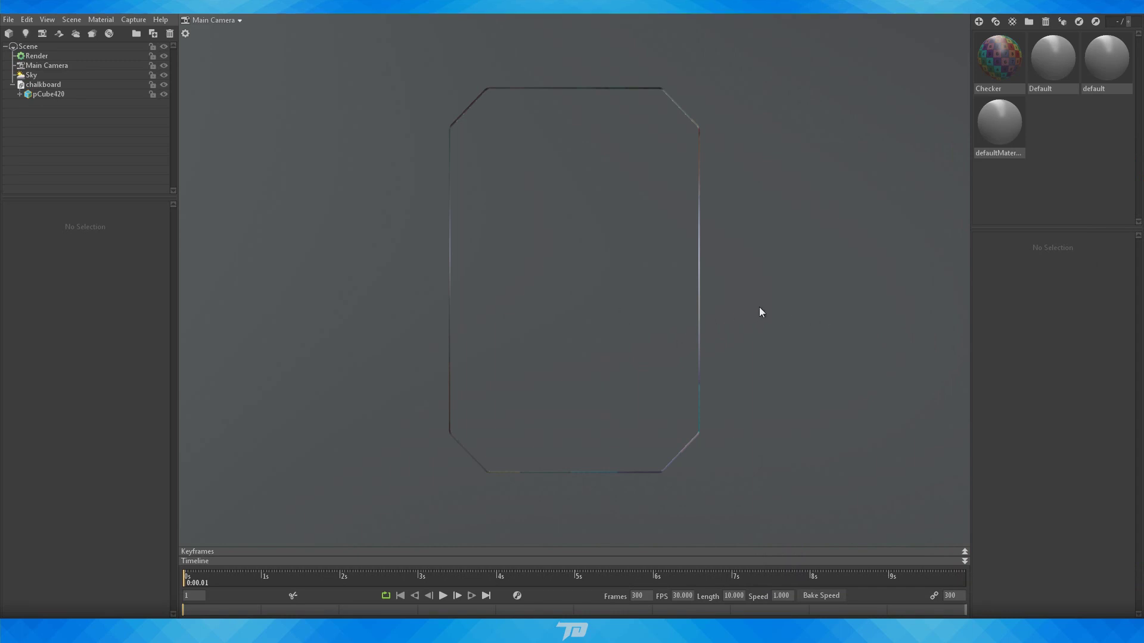
drag(774, 265, 625, 265)
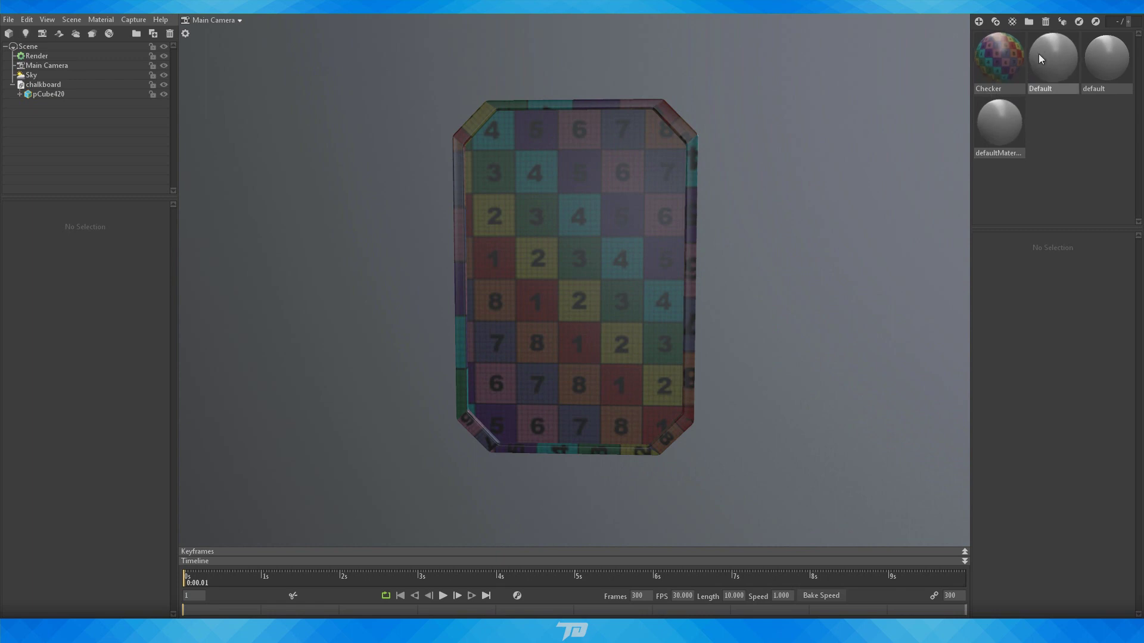
click(1006, 62)
drag(727, 305, 747, 264)
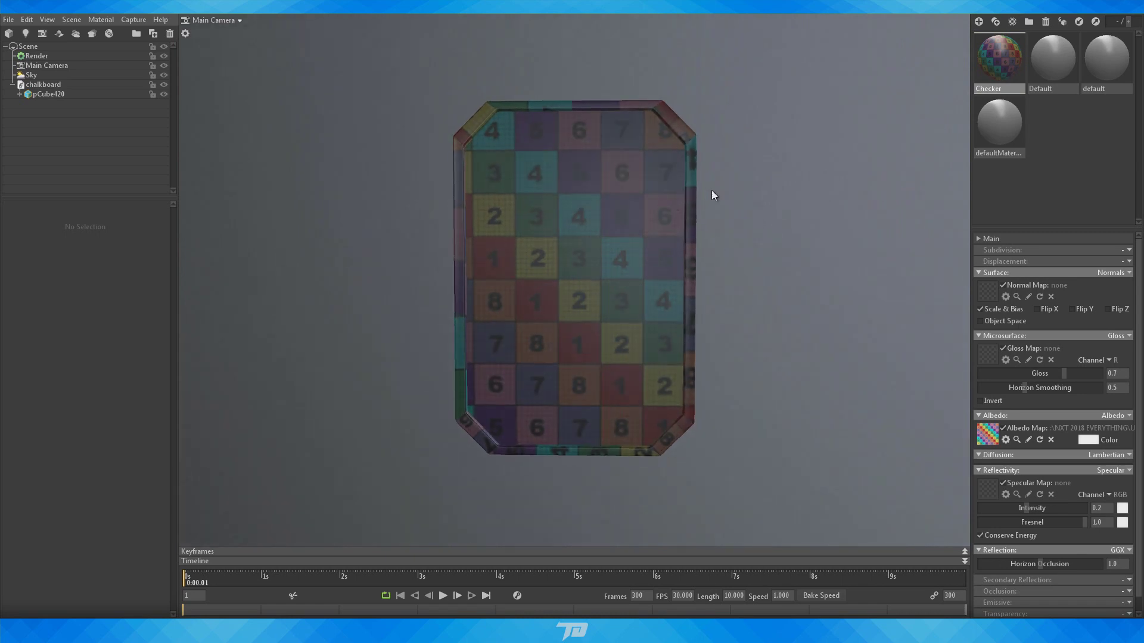
- Delete the Checker, default and defaultMaterial materials so the chalkboard renders plain grey
key(Delete)
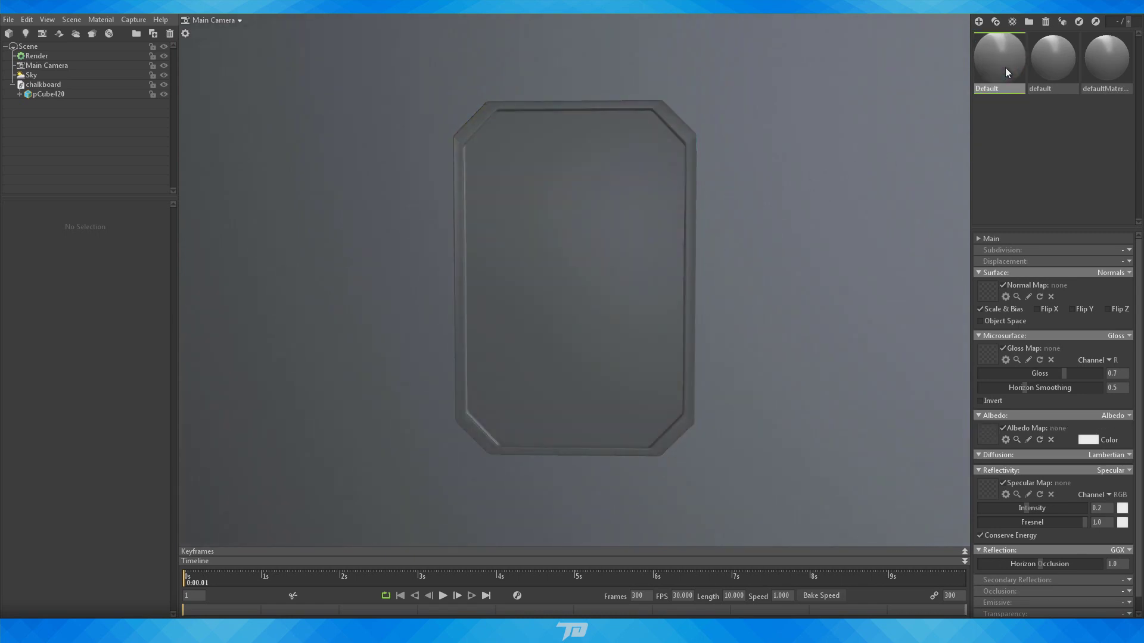
key(Delete)
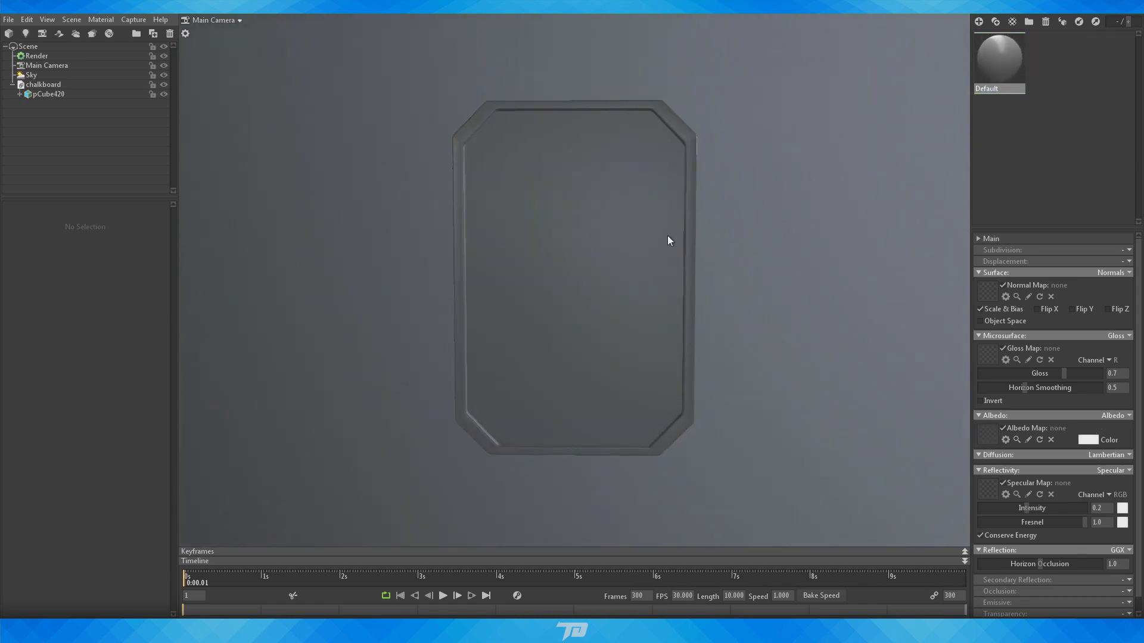
drag(654, 233, 663, 259)
drag(782, 194, 762, 225)
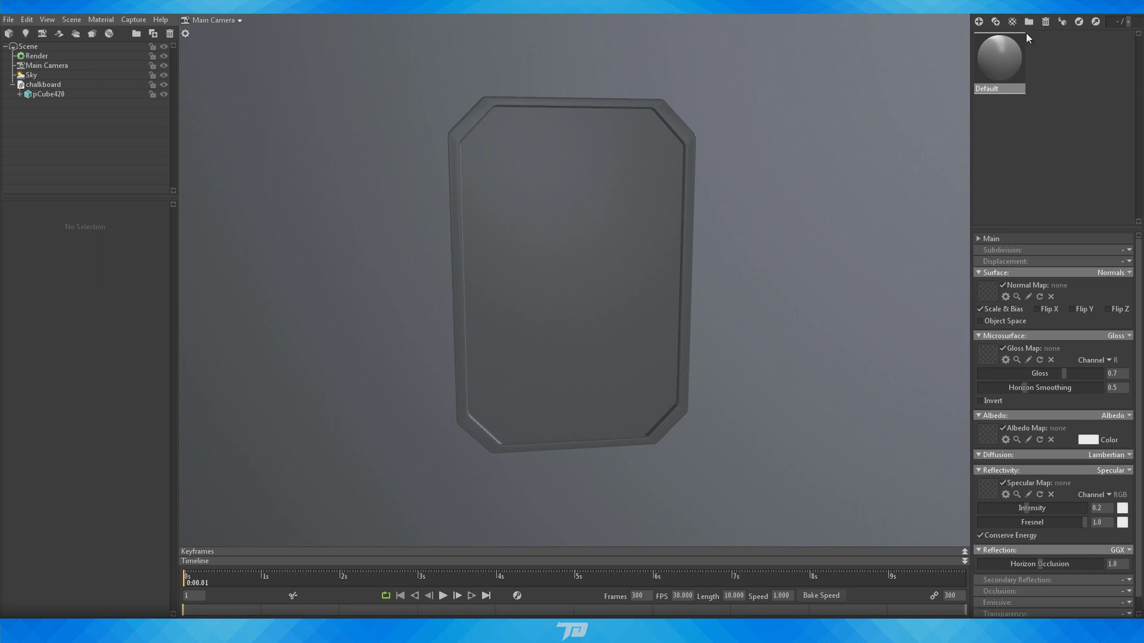
- Inspect the properties of the remaining Default material
click(1019, 98)
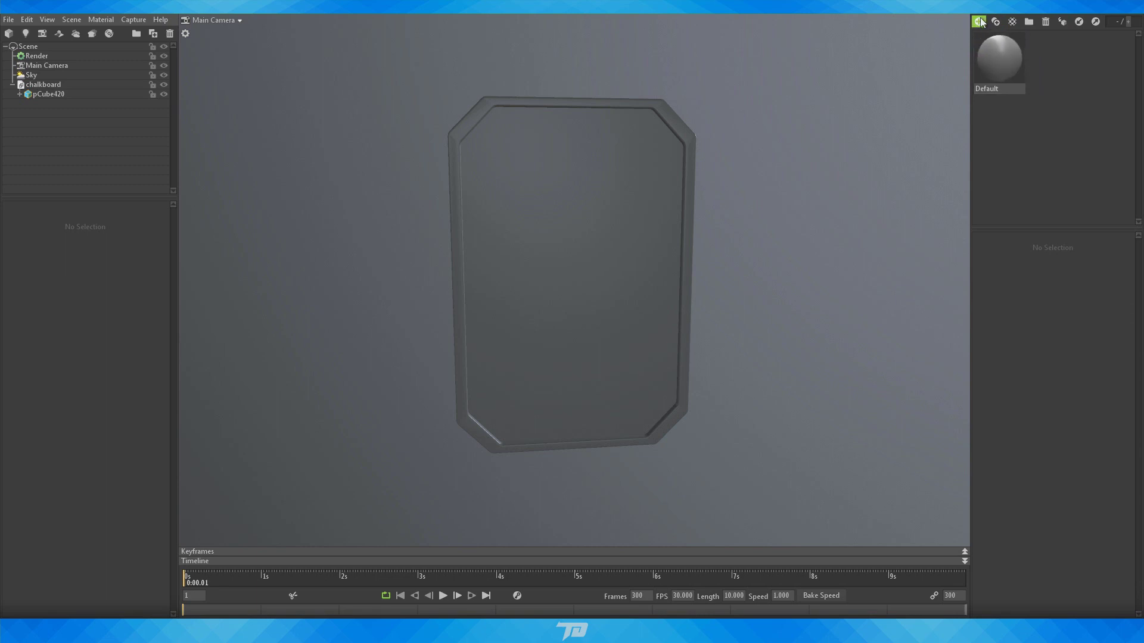
click(1014, 67)
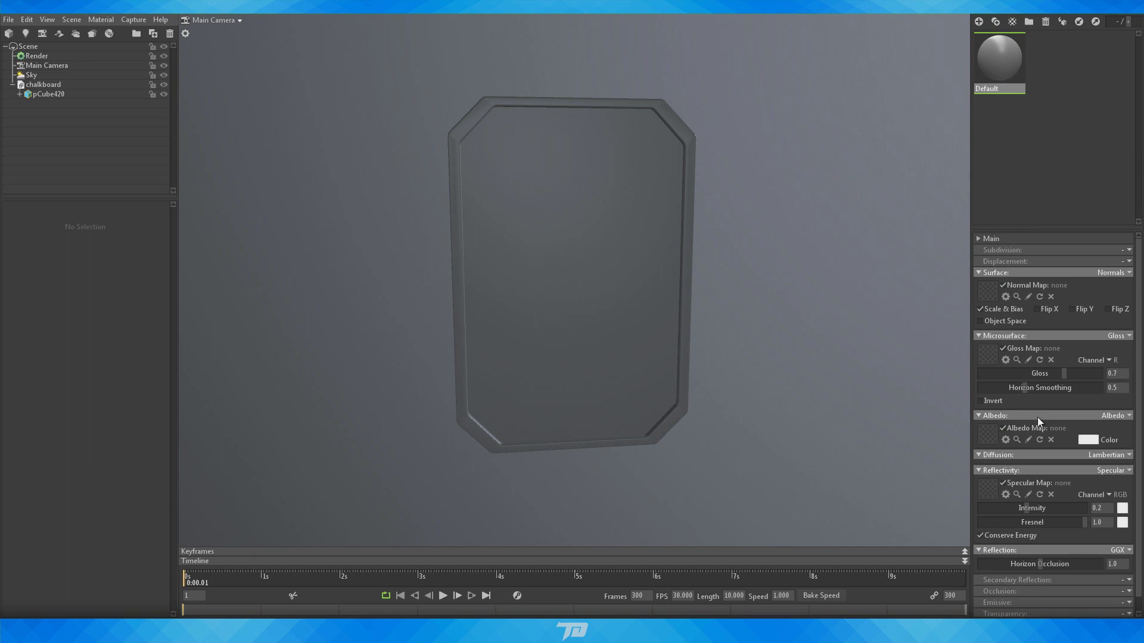
click(1060, 149)
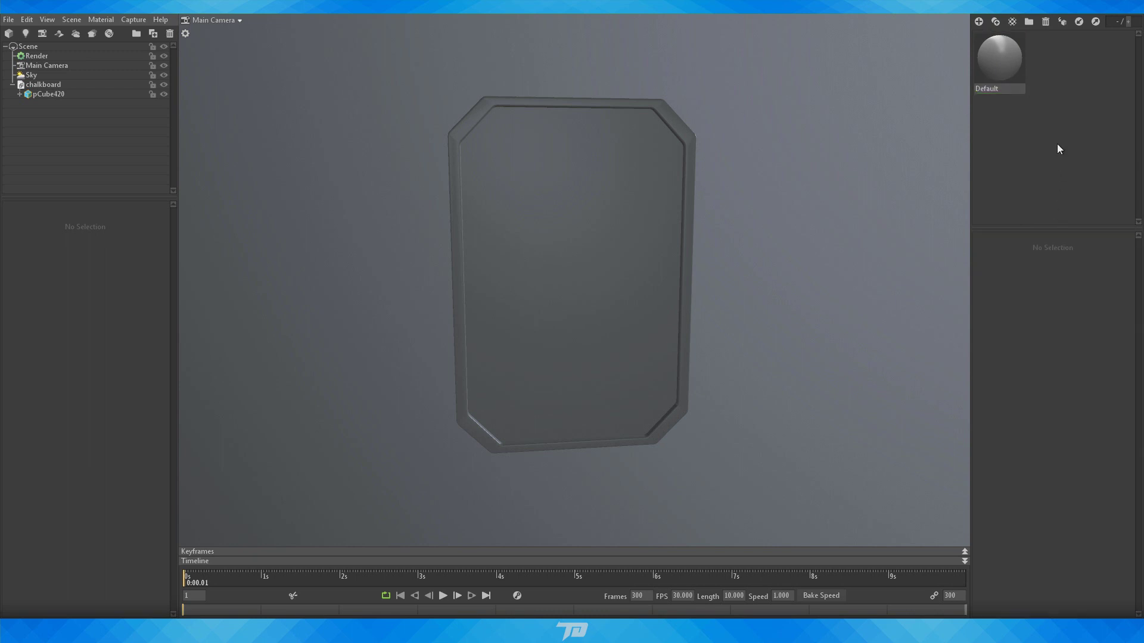
- Create a new material named 'chalkboard', select it, and bring the Explorer window back into view
click(978, 26)
double_click(1069, 89)
text(chalkboard)
key(Return)
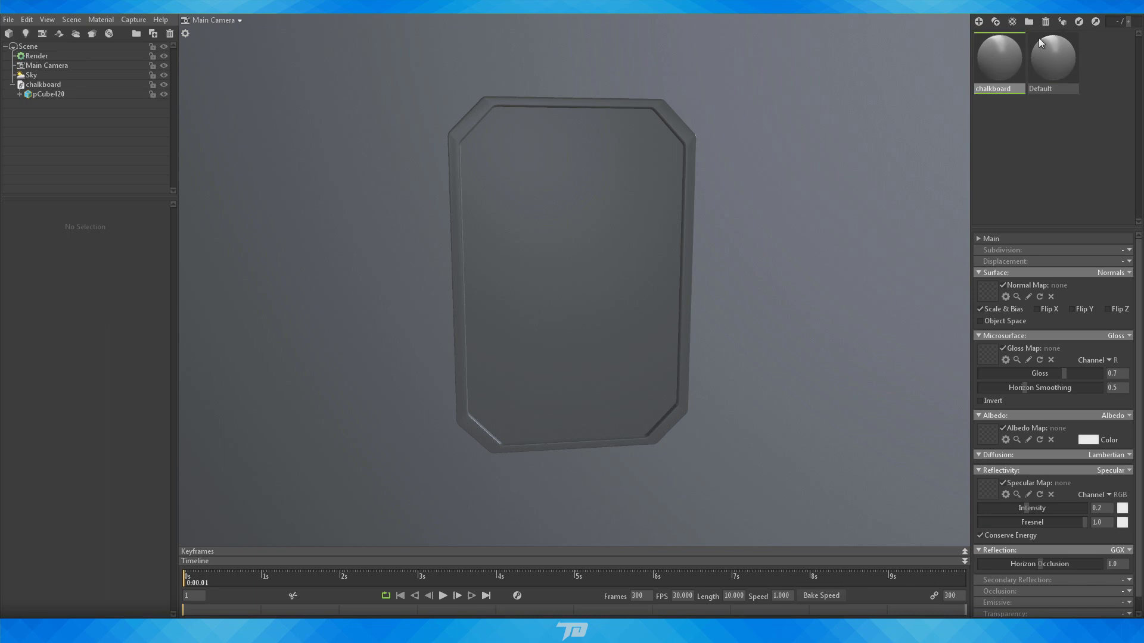
click(1032, 130)
click(992, 56)
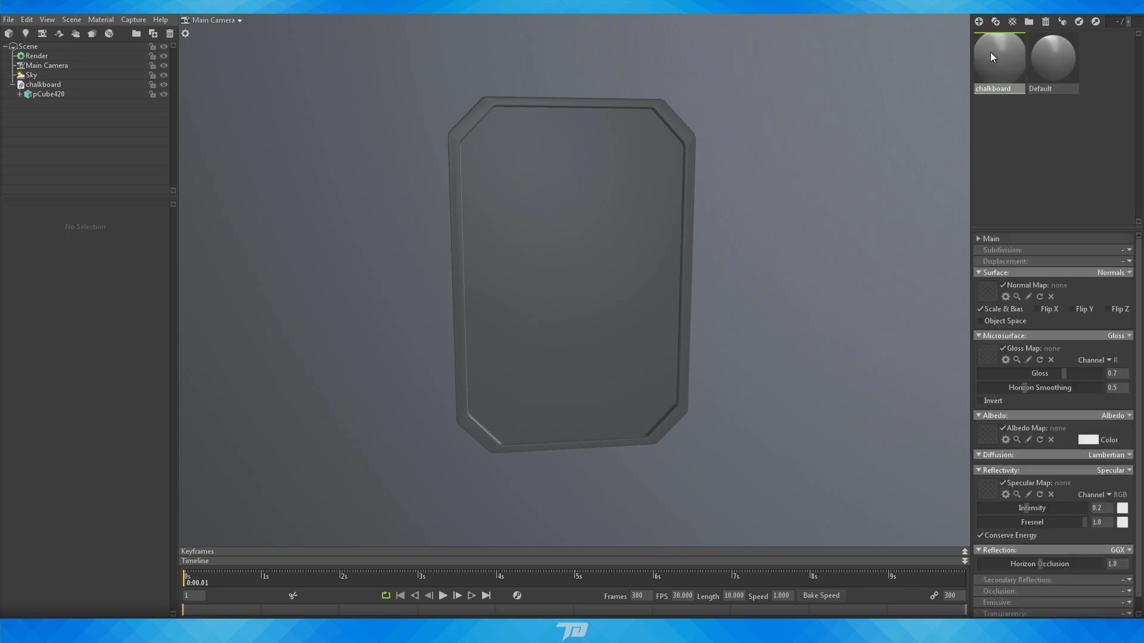
drag(1132, 156, 774, 115)
- Navigate from UBI 2018 into images\chalkboard, then move the Explorer window aside
click(460, 148)
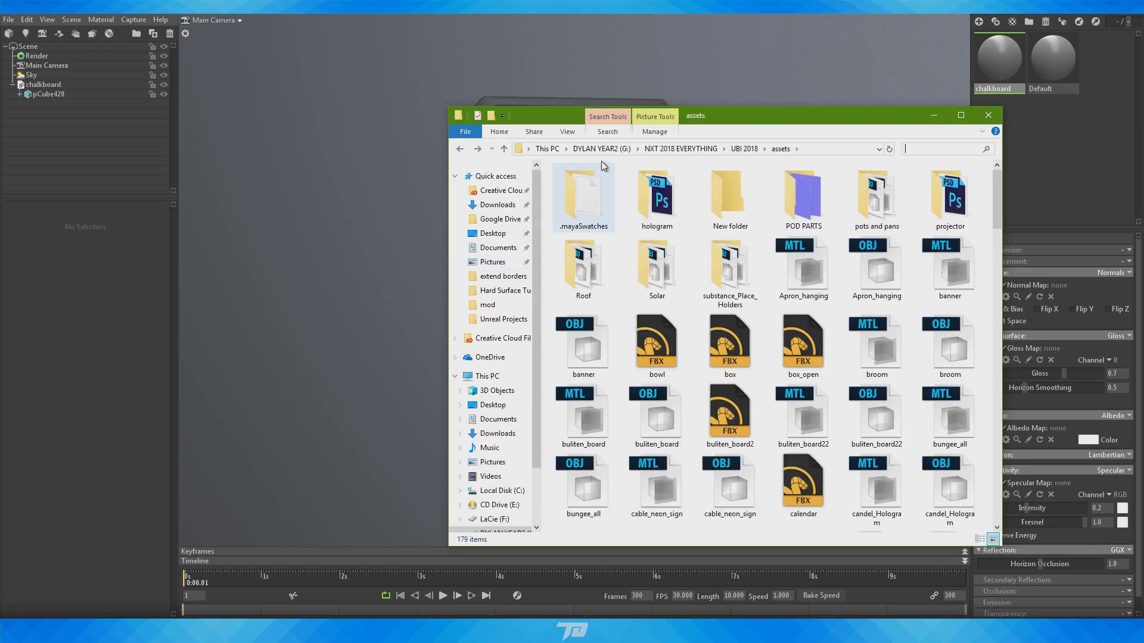
click(743, 149)
click(590, 260)
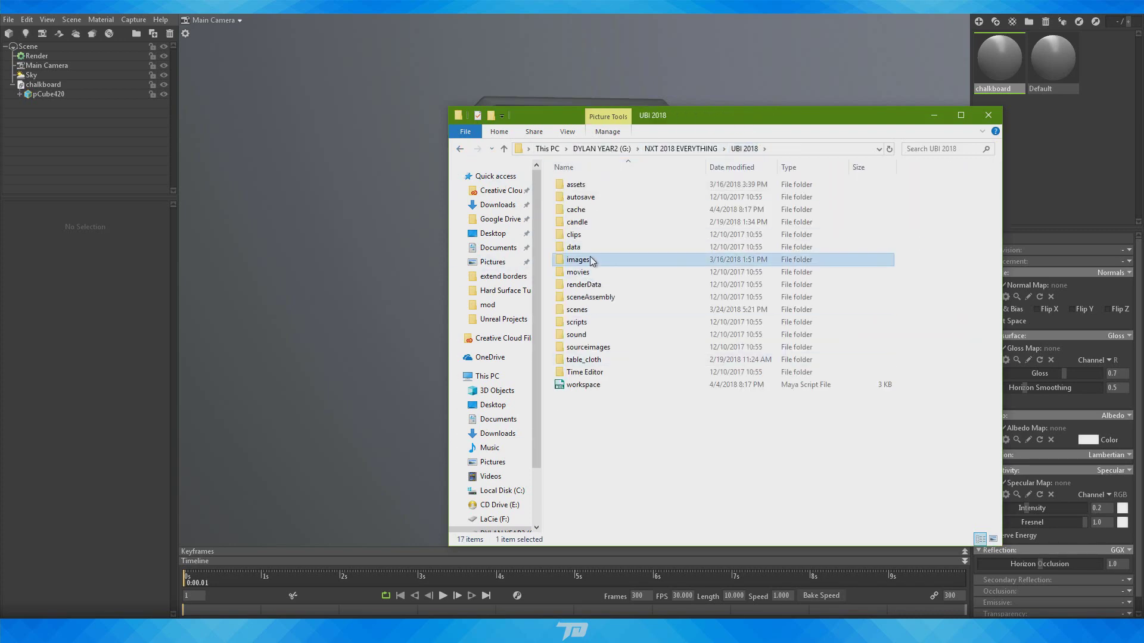
double_click(589, 260)
scroll(623, 439, down, 2)
double_click(606, 274)
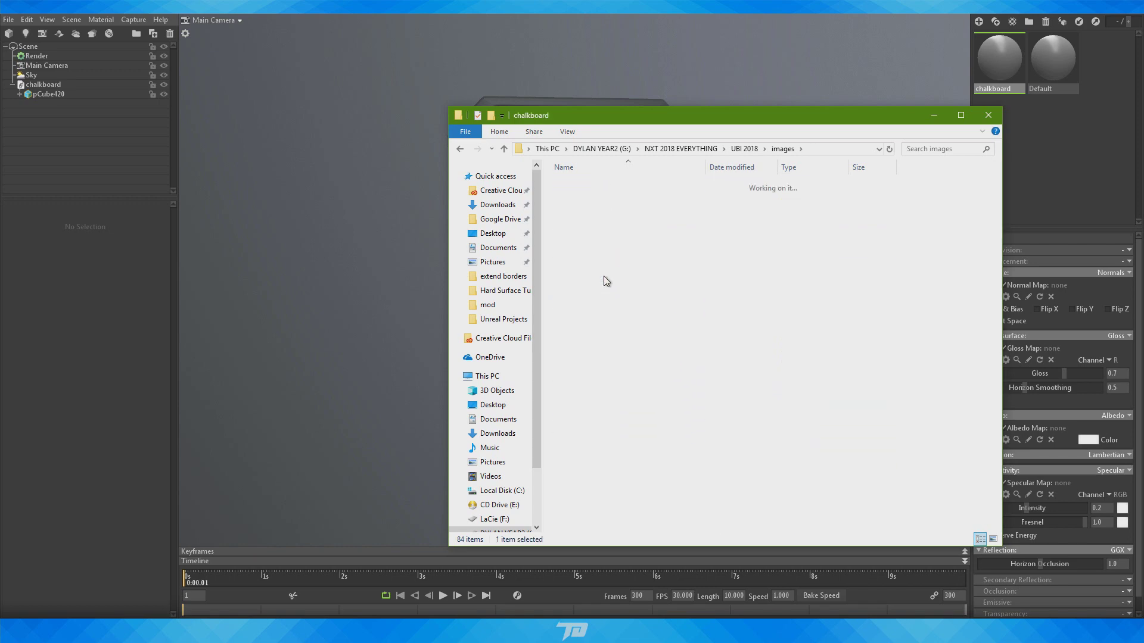
drag(749, 115, 1143, 137)
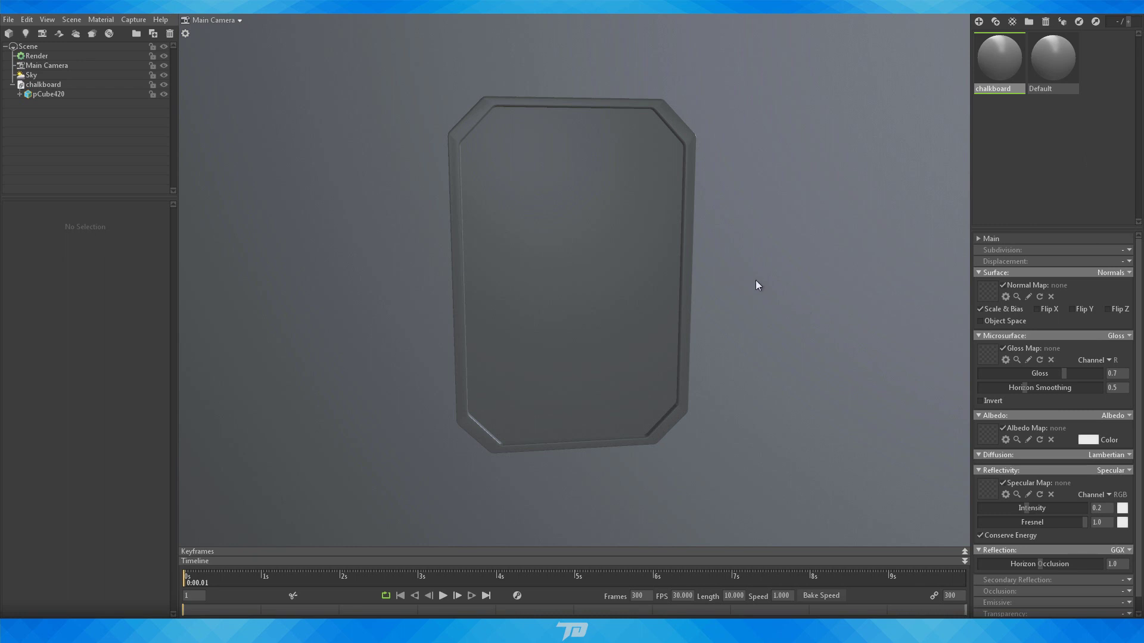
- Orbit around the grey chalkboard and select its pCube420 mesh (441 vertices, 456 triangles)
drag(771, 274, 721, 256)
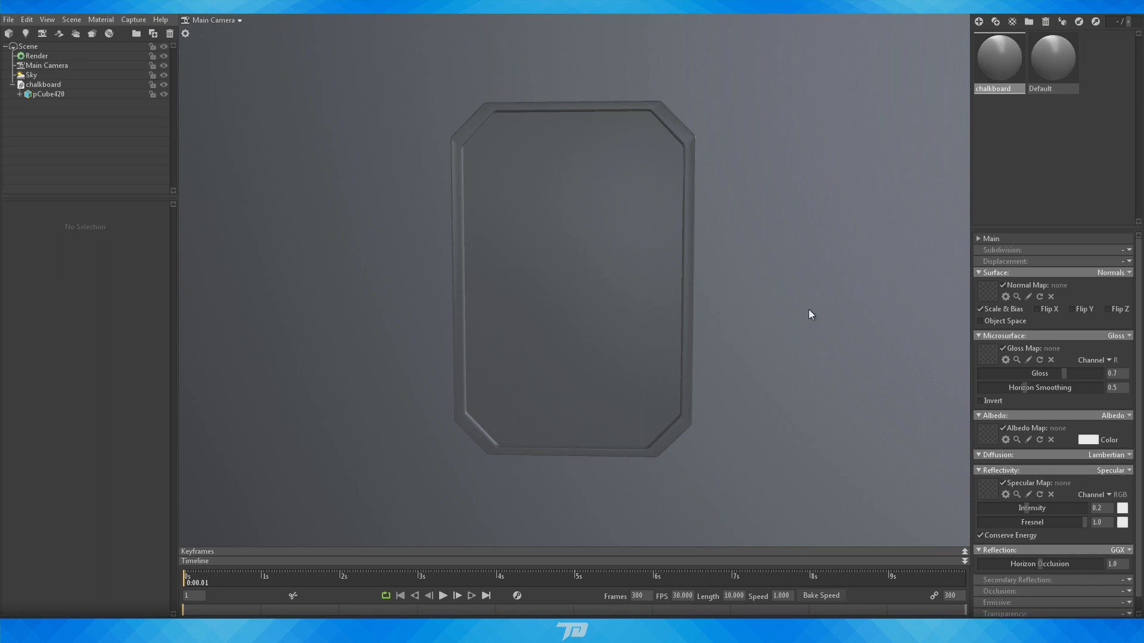
drag(758, 234, 768, 203)
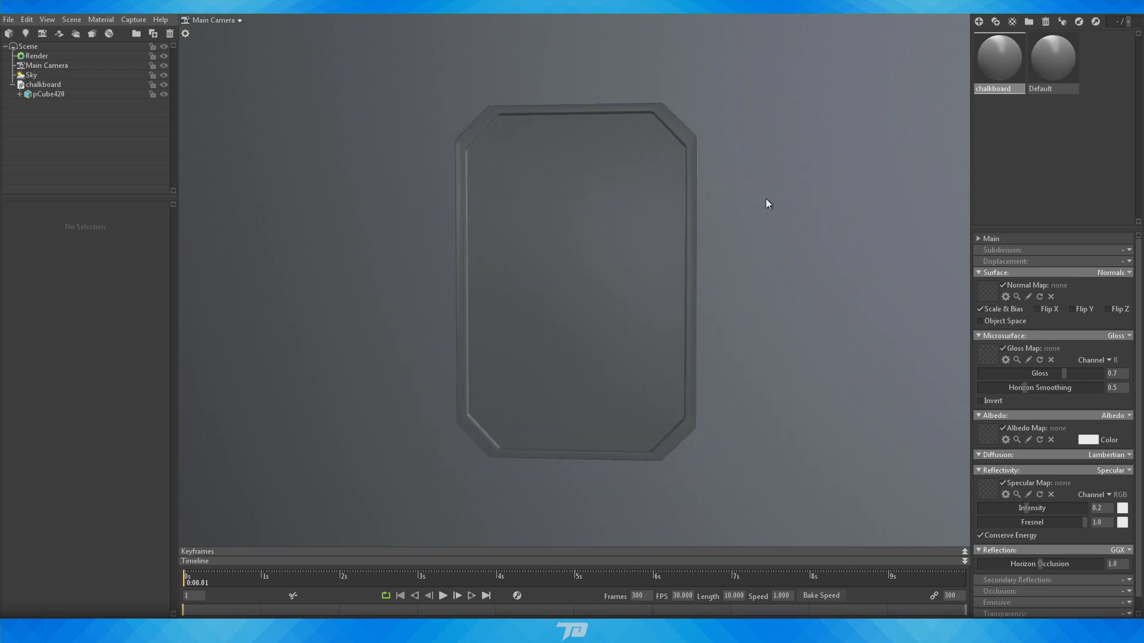
drag(773, 308, 750, 306)
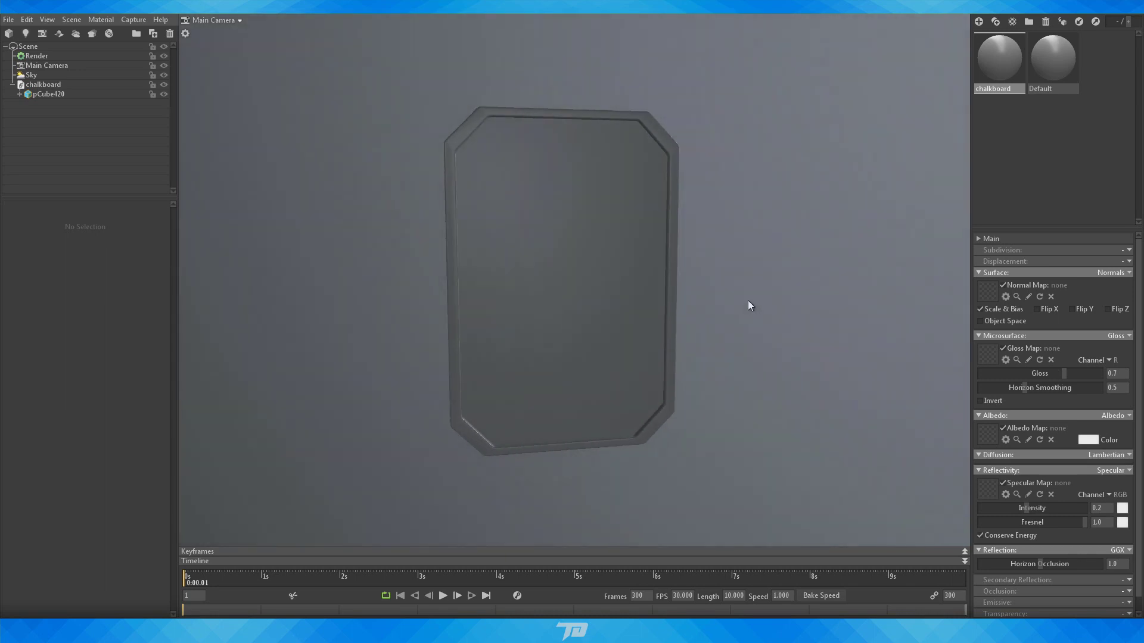
click(618, 247)
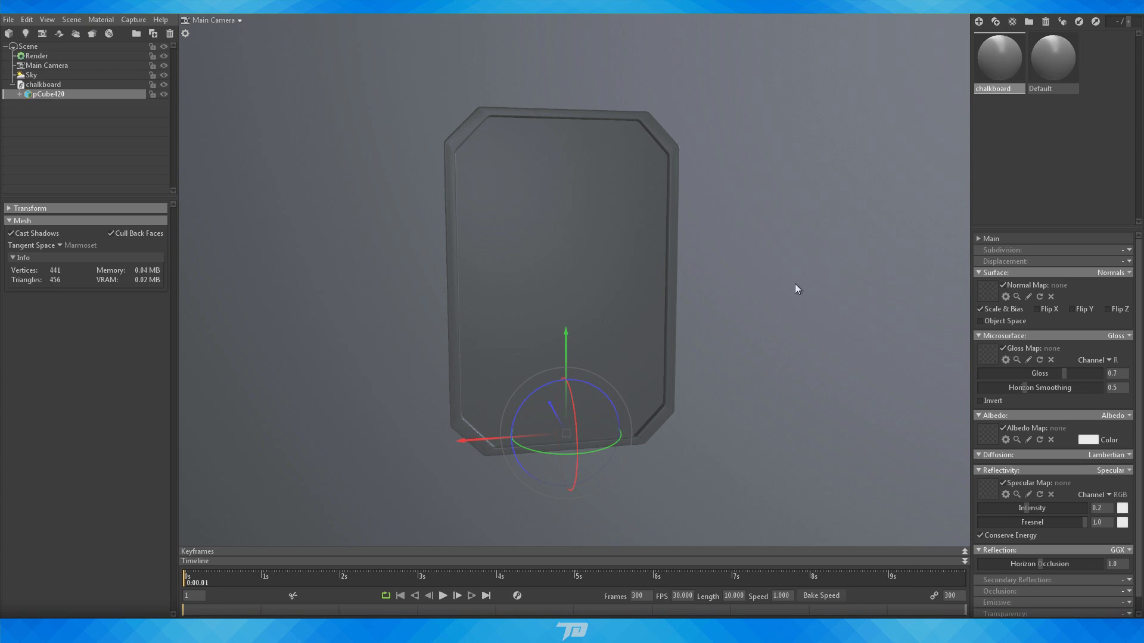
- Deselect the mesh, orbit in closer, and rotate the lighting across the chalkboard's bevels
click(684, 284)
drag(684, 287, 758, 231)
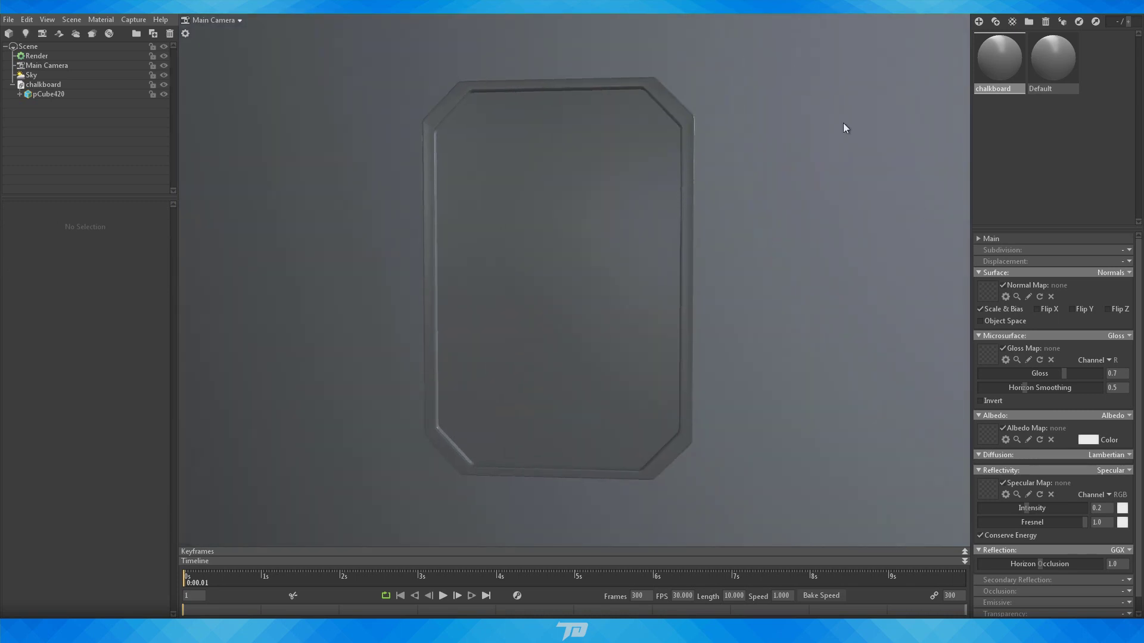
drag(881, 217, 824, 191)
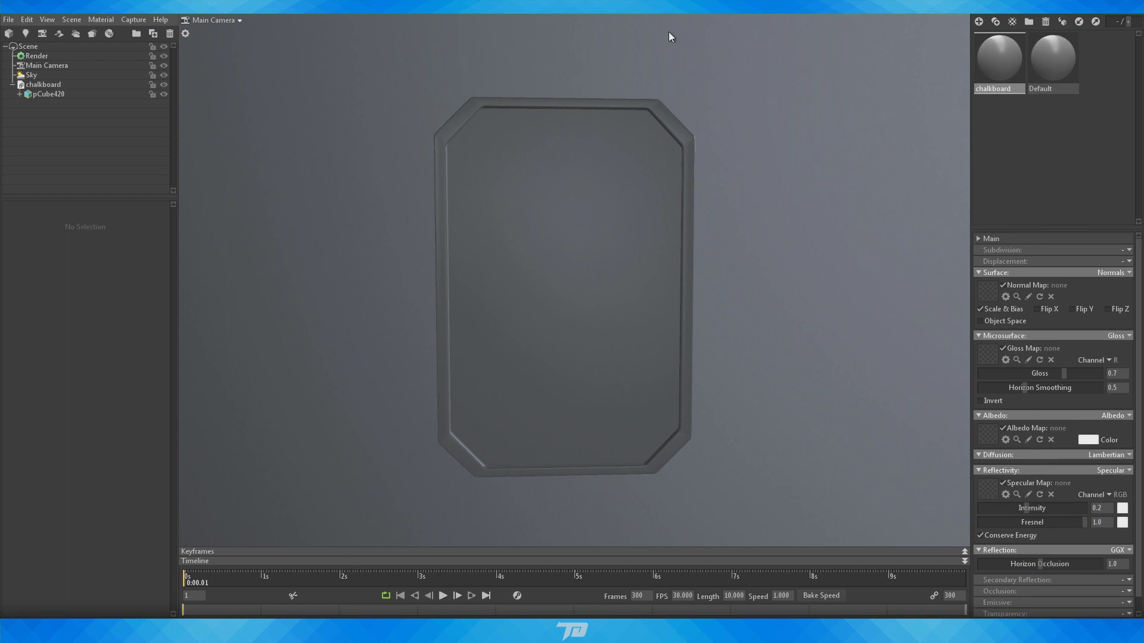
drag(352, 463, 715, 411)
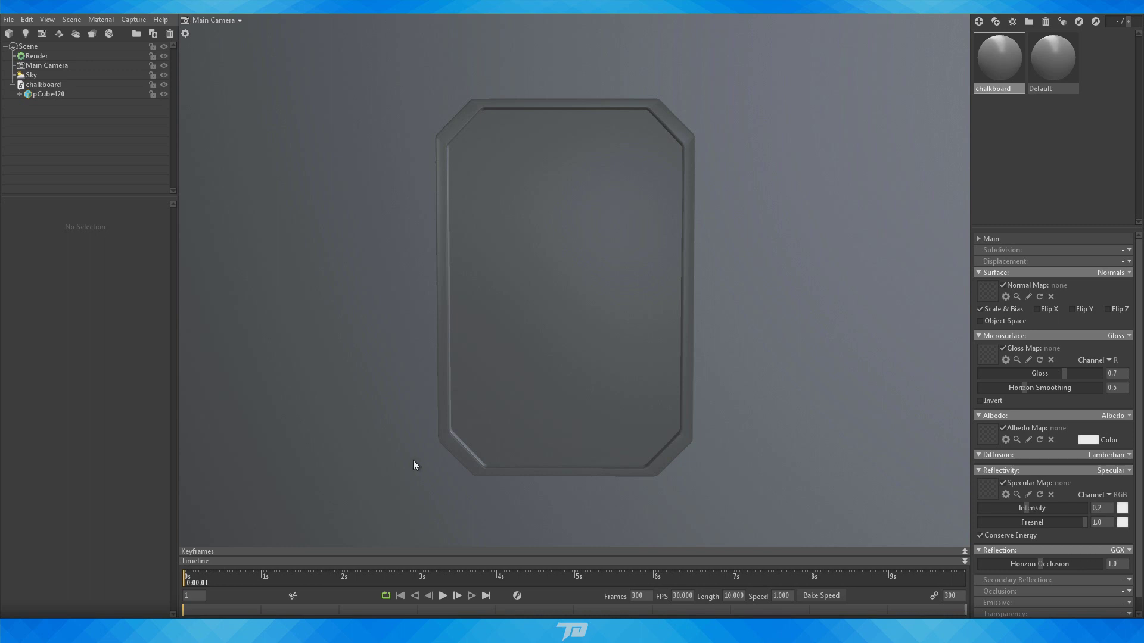
drag(774, 364, 781, 370)
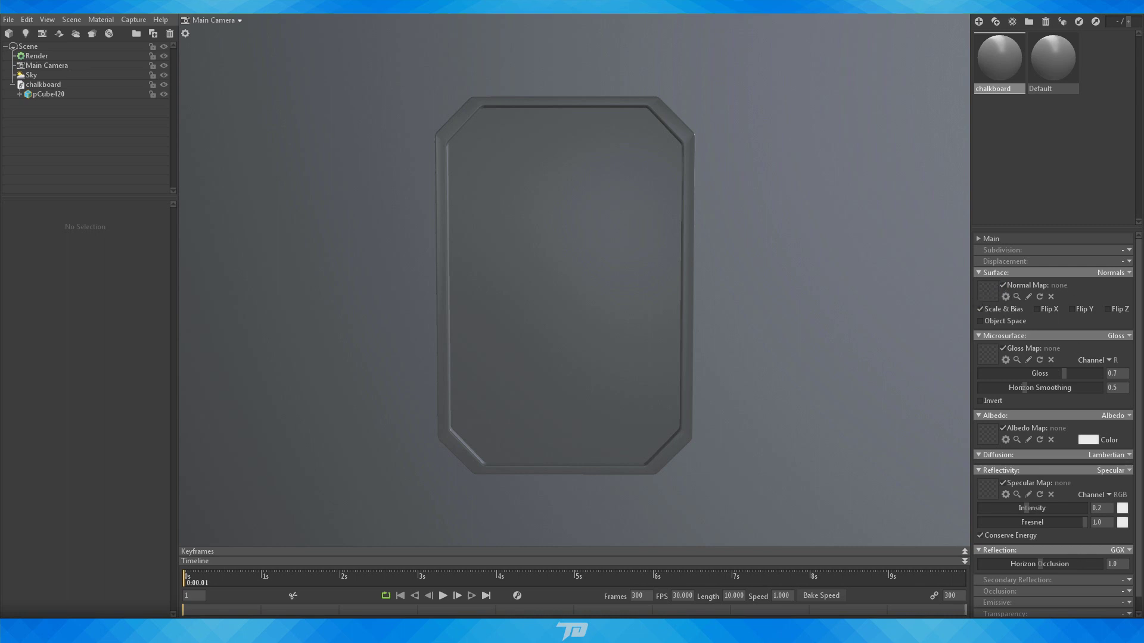
- Assign Checker_Normal_DirectX as normal, inverted Checker_Roughness.png as gloss, and Checker_Base_Color.png as albedo
drag(978, 332, 989, 290)
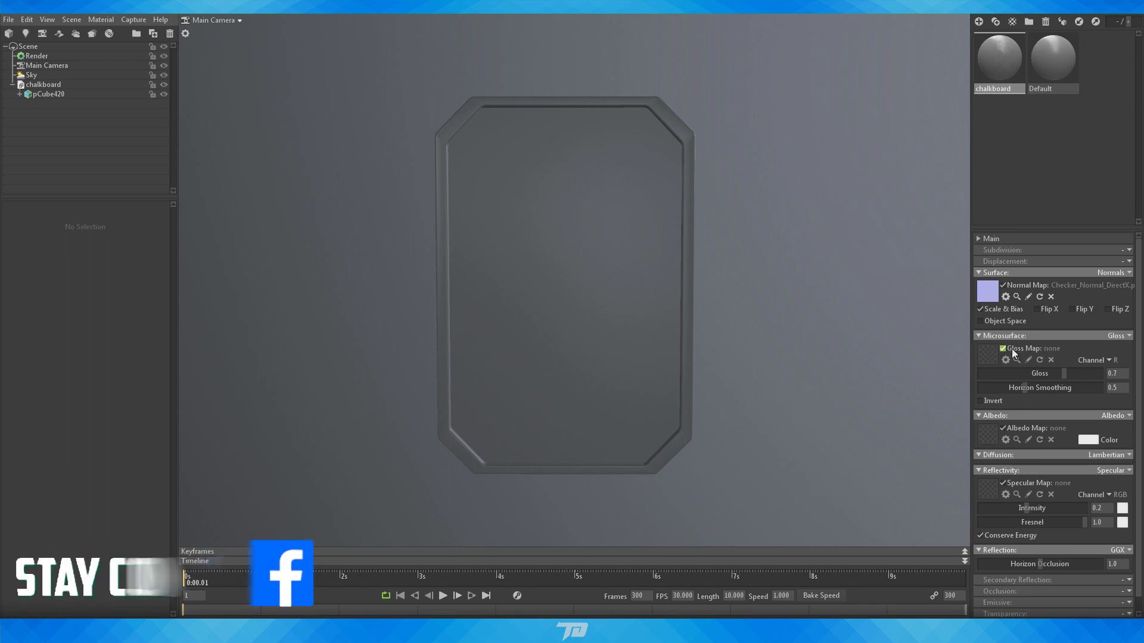
drag(986, 365, 989, 352)
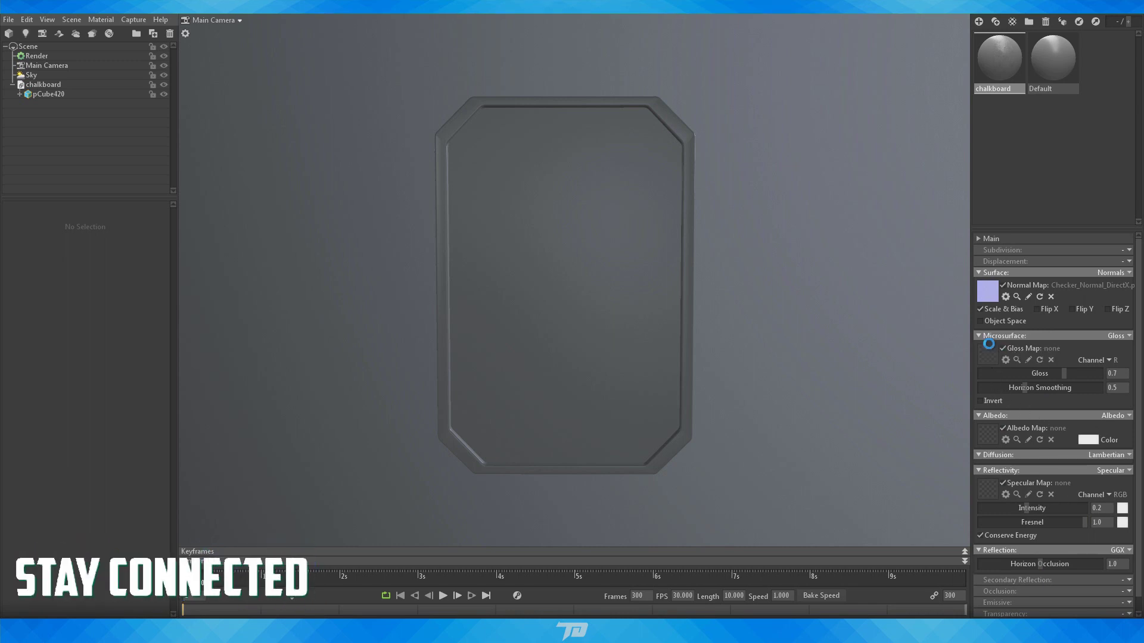
click(980, 401)
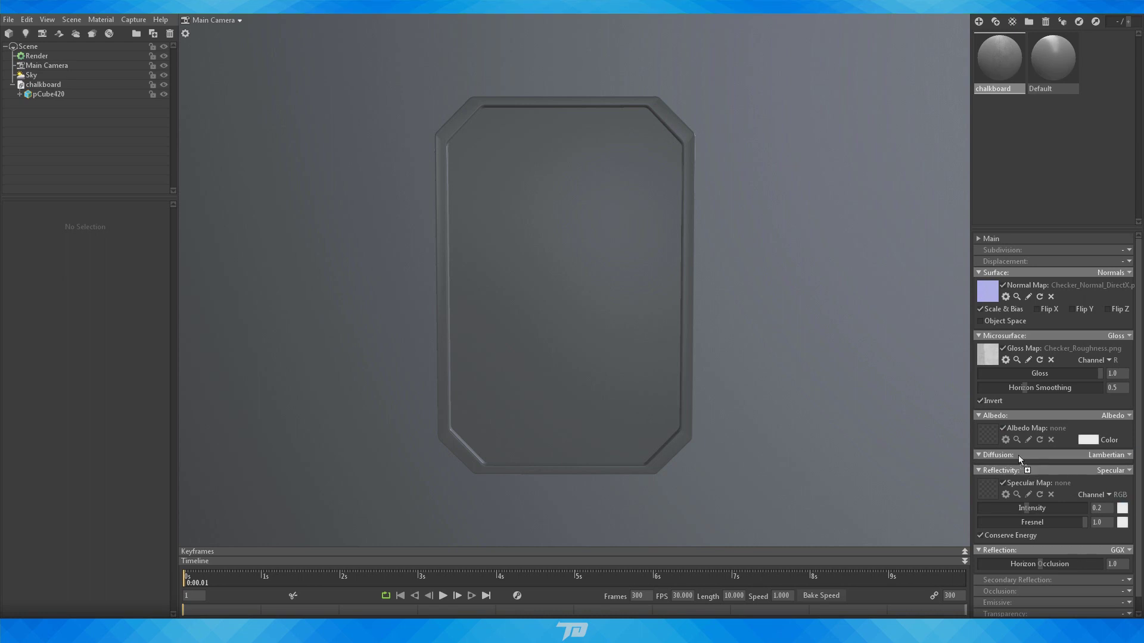
drag(991, 434, 989, 433)
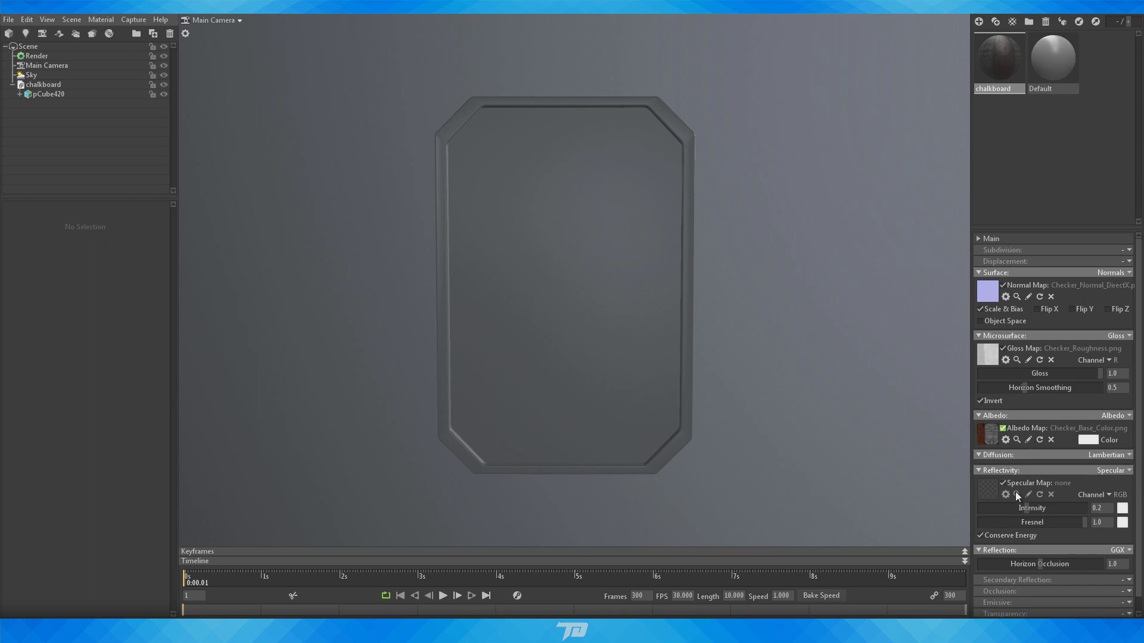
- Set reflectivity to Metalness with Checker_Metallic.png as the metalness map
click(1127, 471)
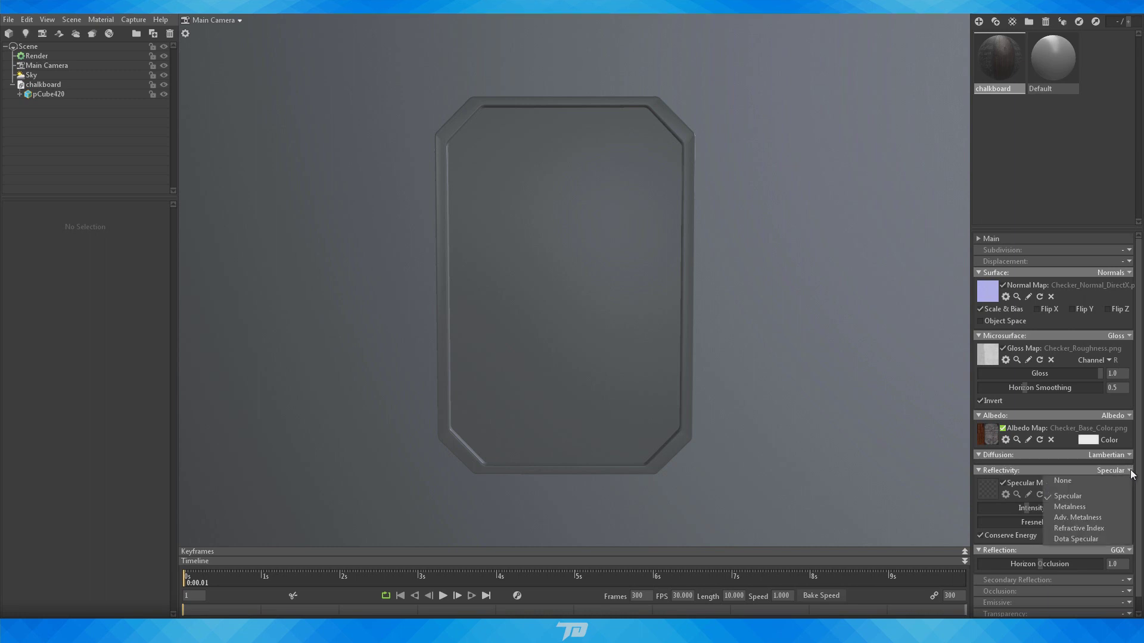
click(1064, 509)
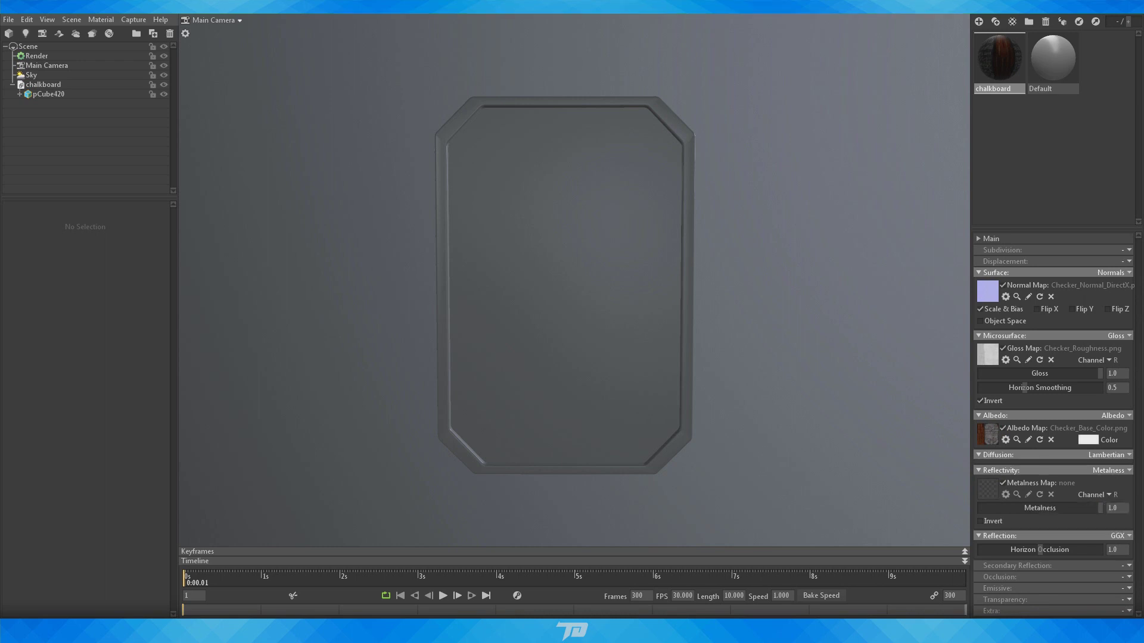
drag(1011, 480, 989, 484)
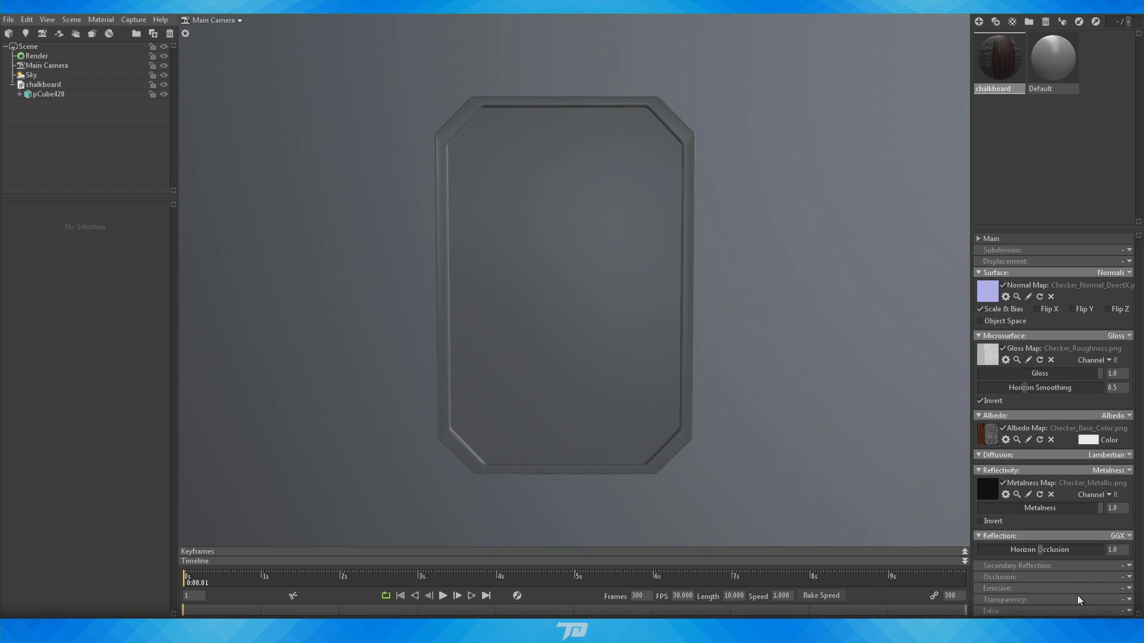
- Look at the Emissive options without changing them, then open the Occlusion options
click(1130, 589)
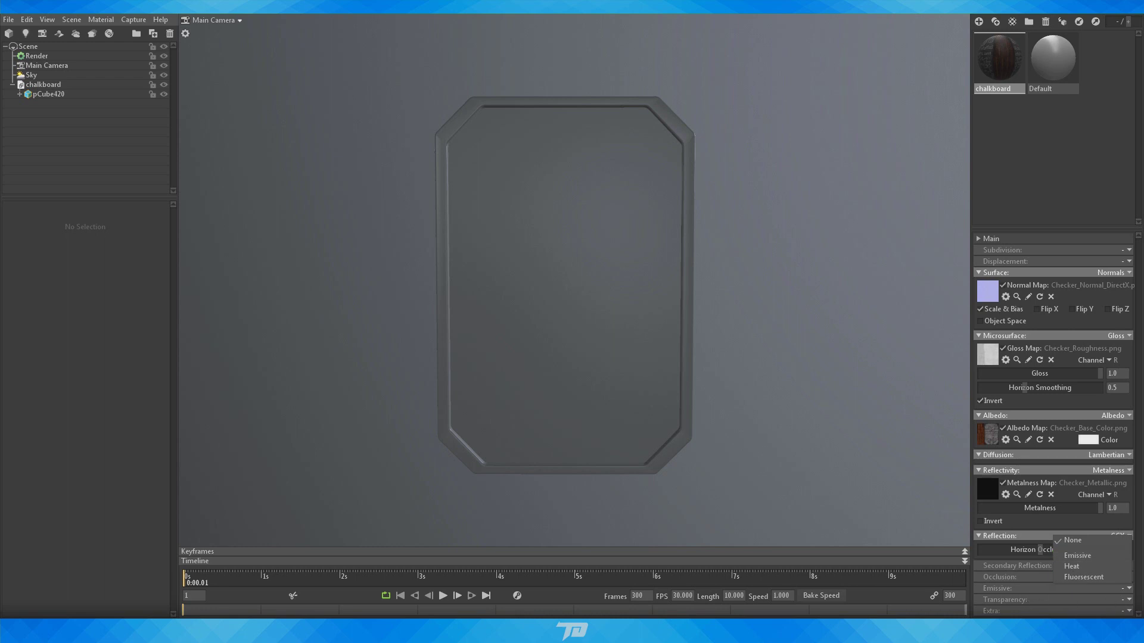
click(881, 523)
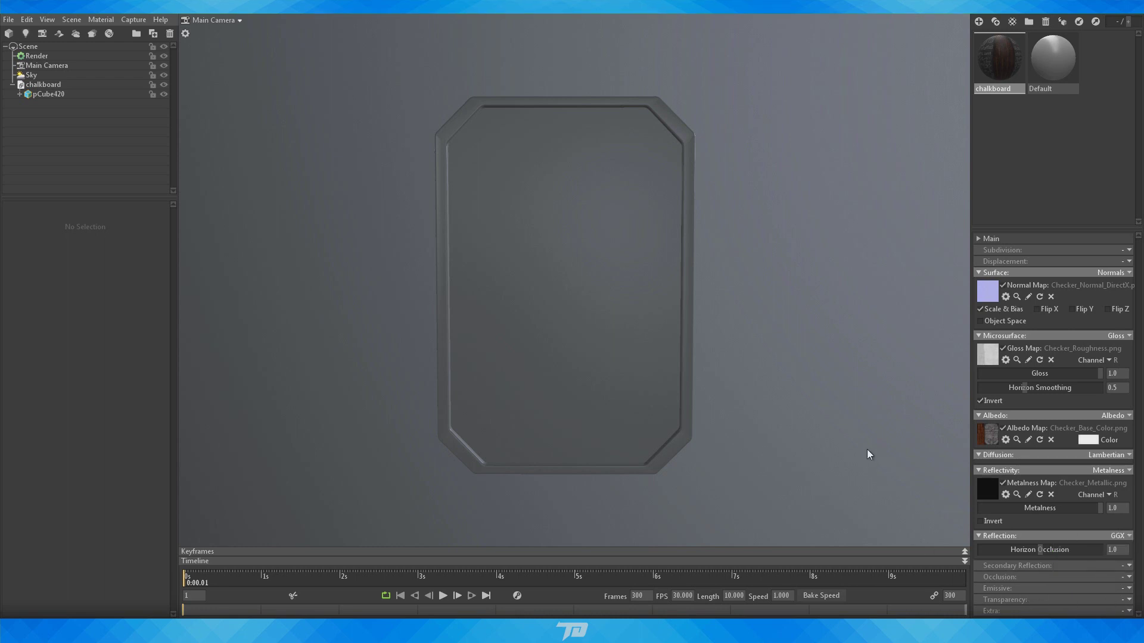
click(1129, 578)
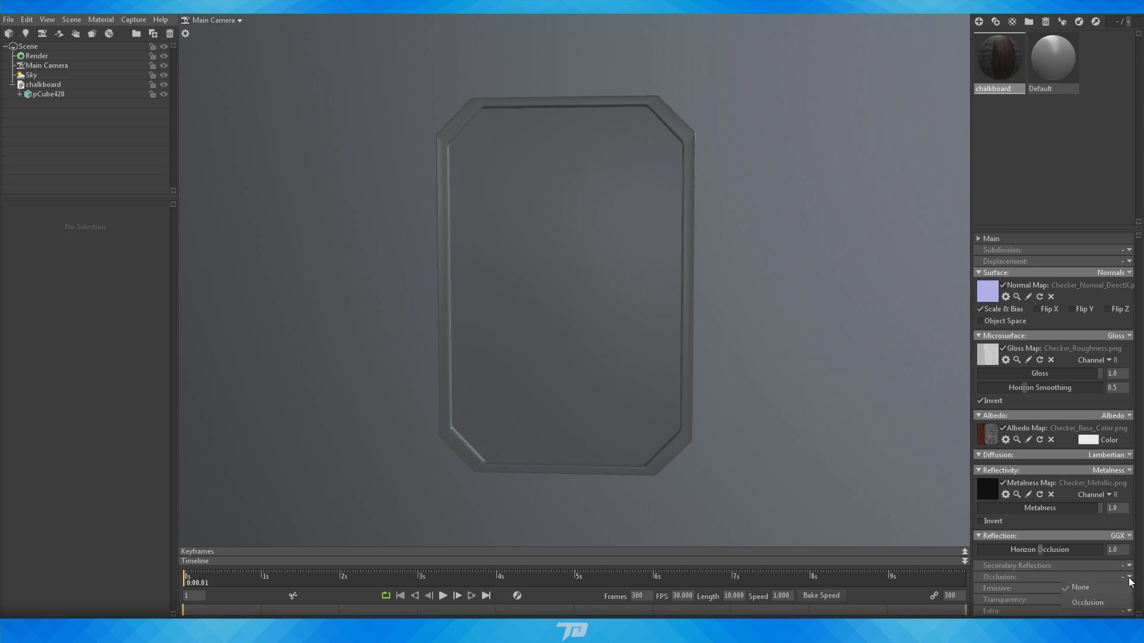
- Add an Occlusion module with Checker_Mixed_AO.png as the chalkboard material's occlusion map
click(1087, 603)
scroll(1039, 589, down, 3)
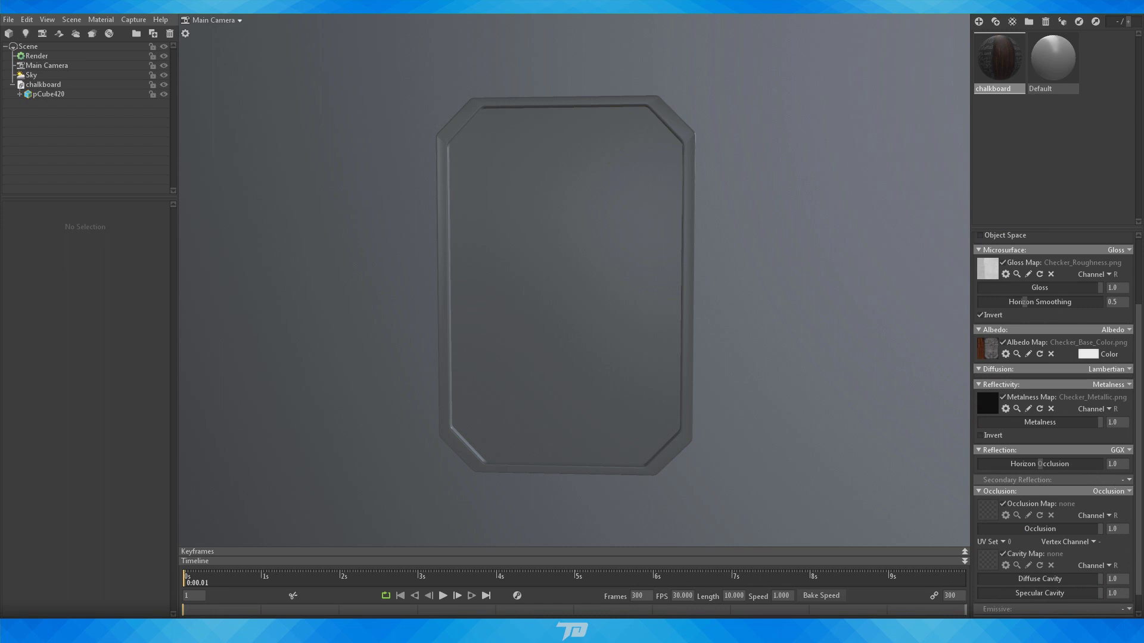
drag(1143, 492, 990, 509)
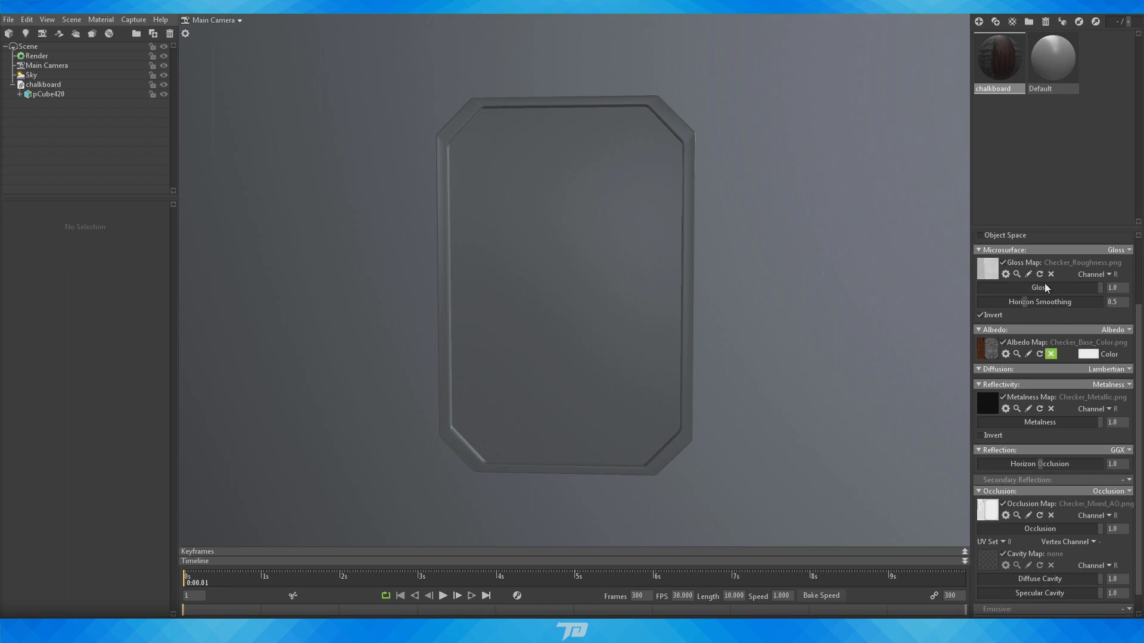
- Apply the chalkboard material to the board mesh and rotate the sky lighting around it
drag(1001, 55, 614, 298)
drag(796, 298, 770, 305)
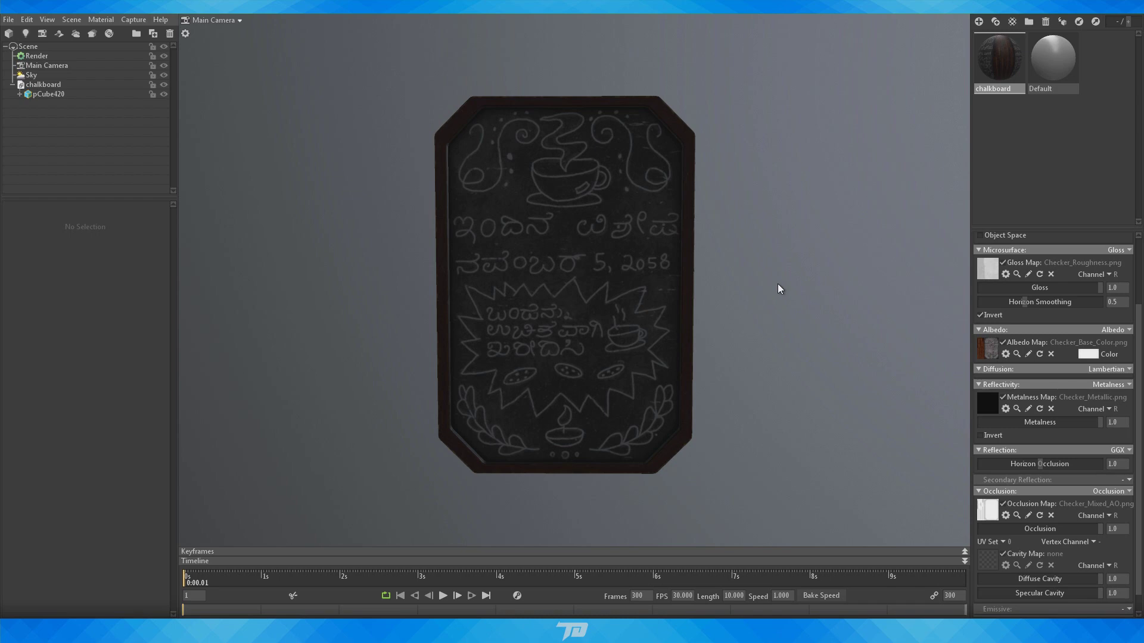
shift+drag(774, 270, 647, 291)
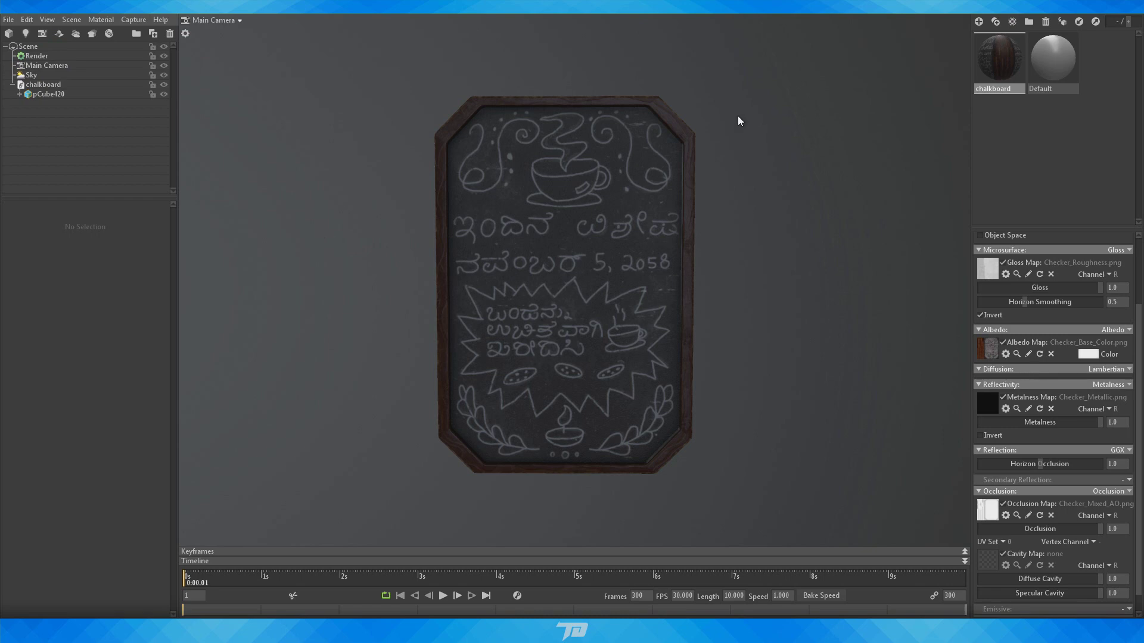
click(40, 46)
click(52, 55)
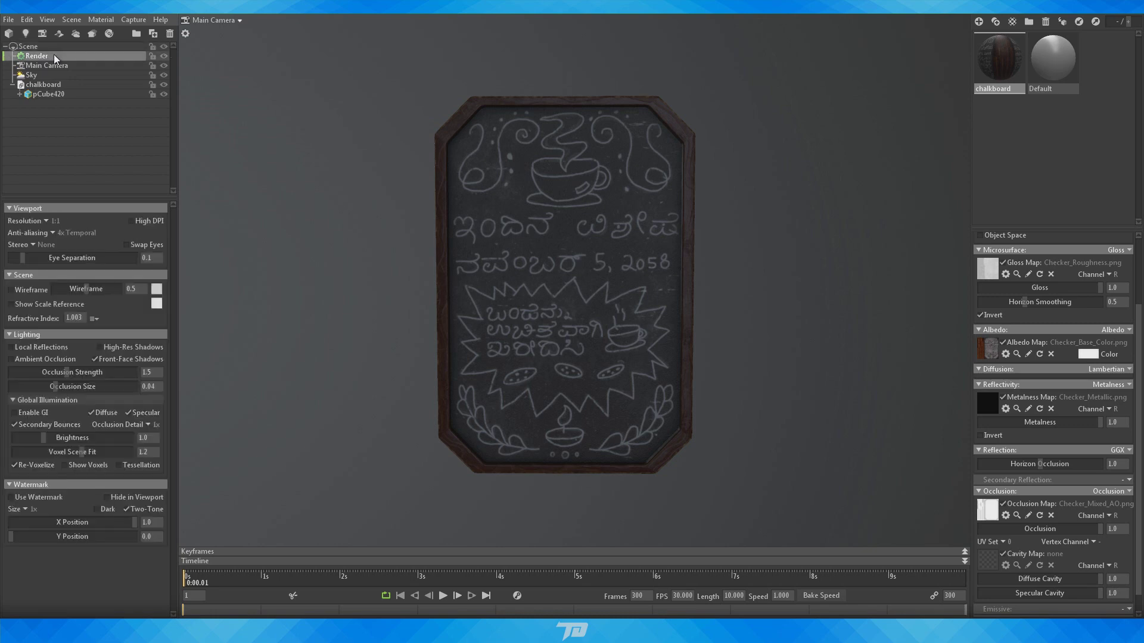
click(62, 63)
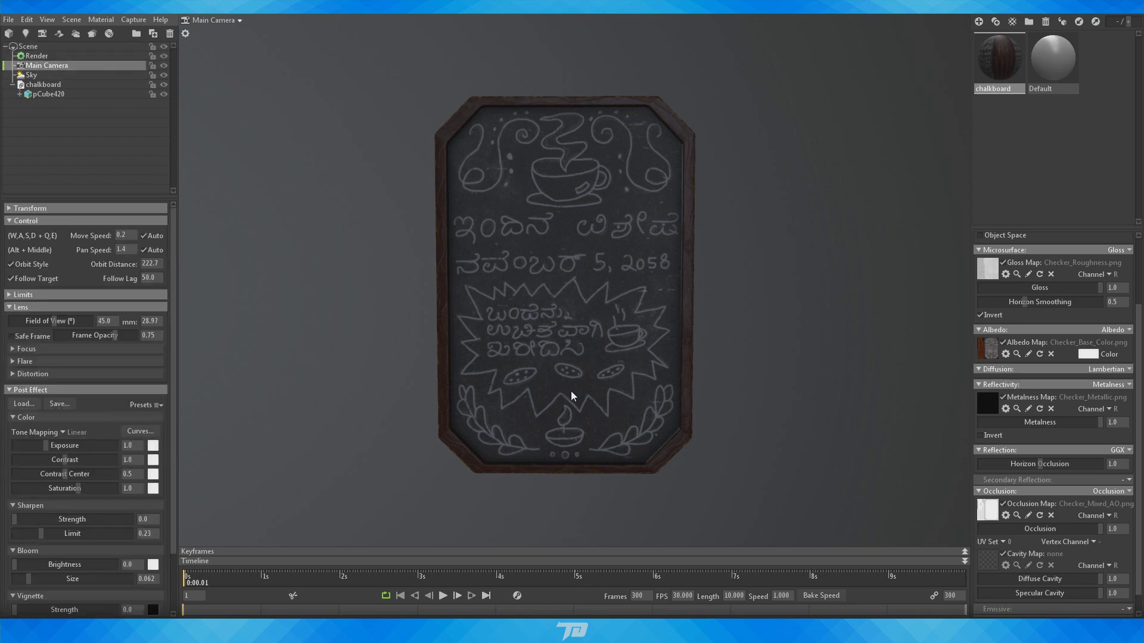
click(59, 74)
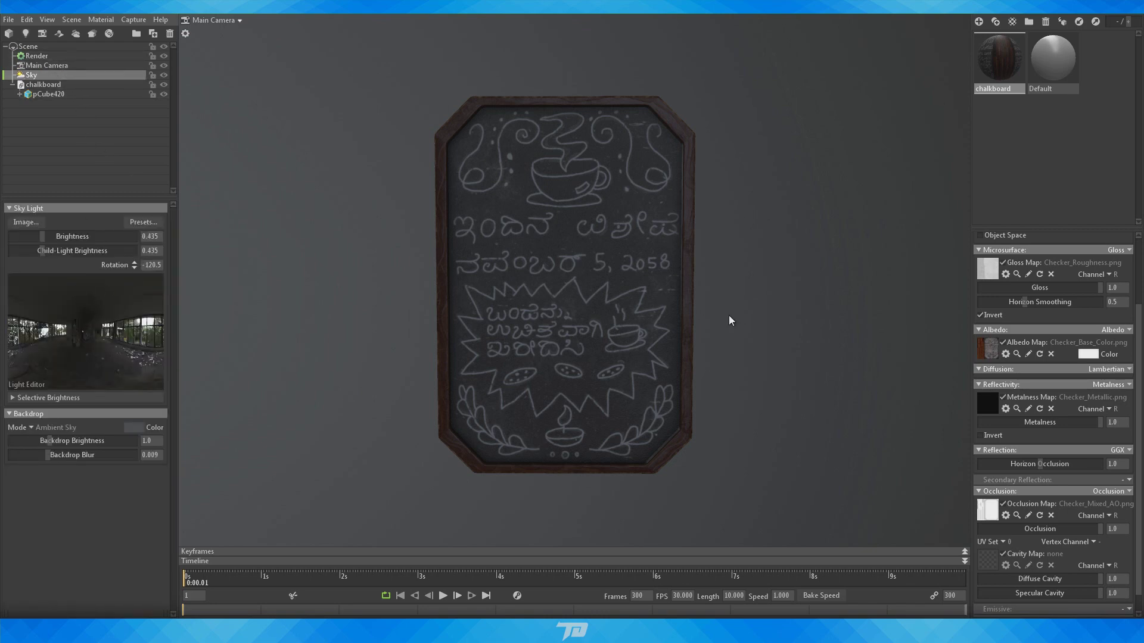
click(165, 74)
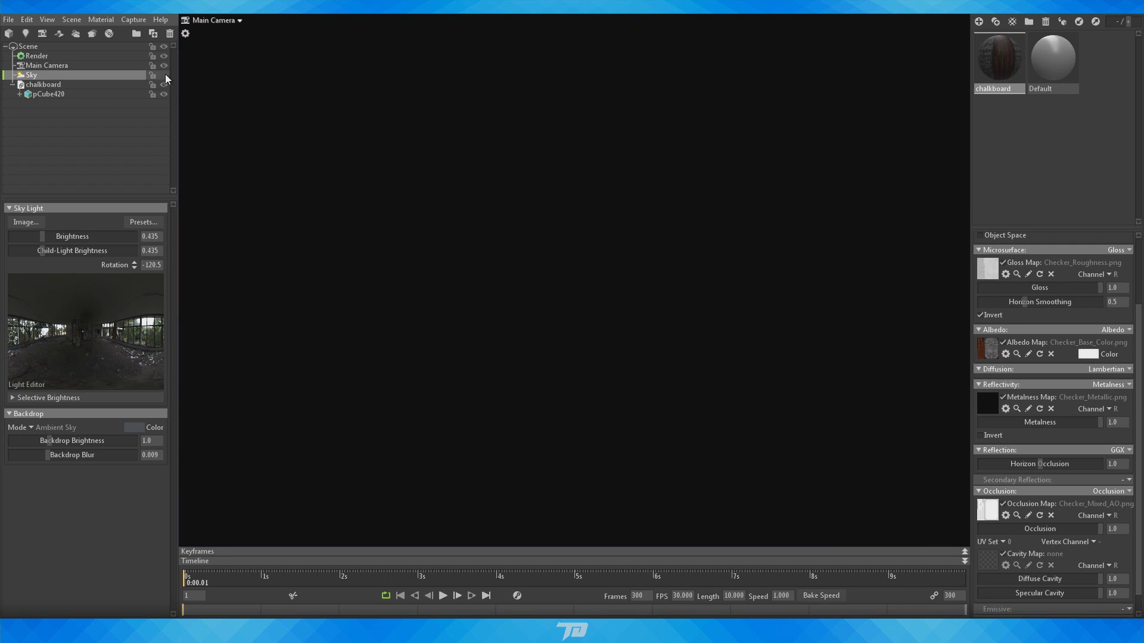
click(165, 75)
click(47, 85)
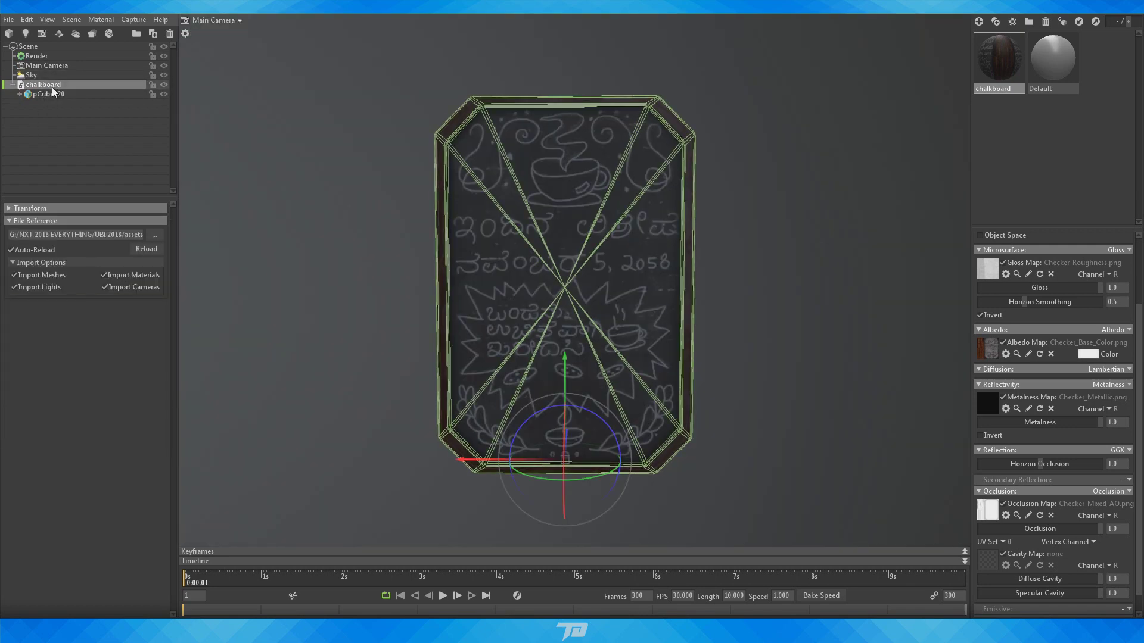
double_click(45, 84)
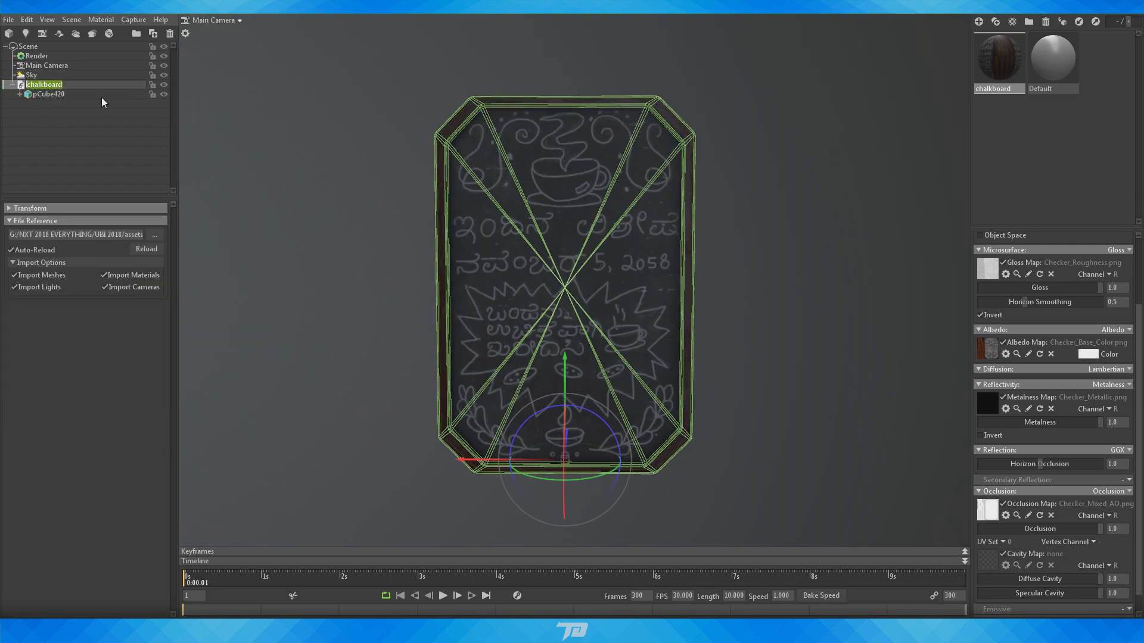
click(59, 92)
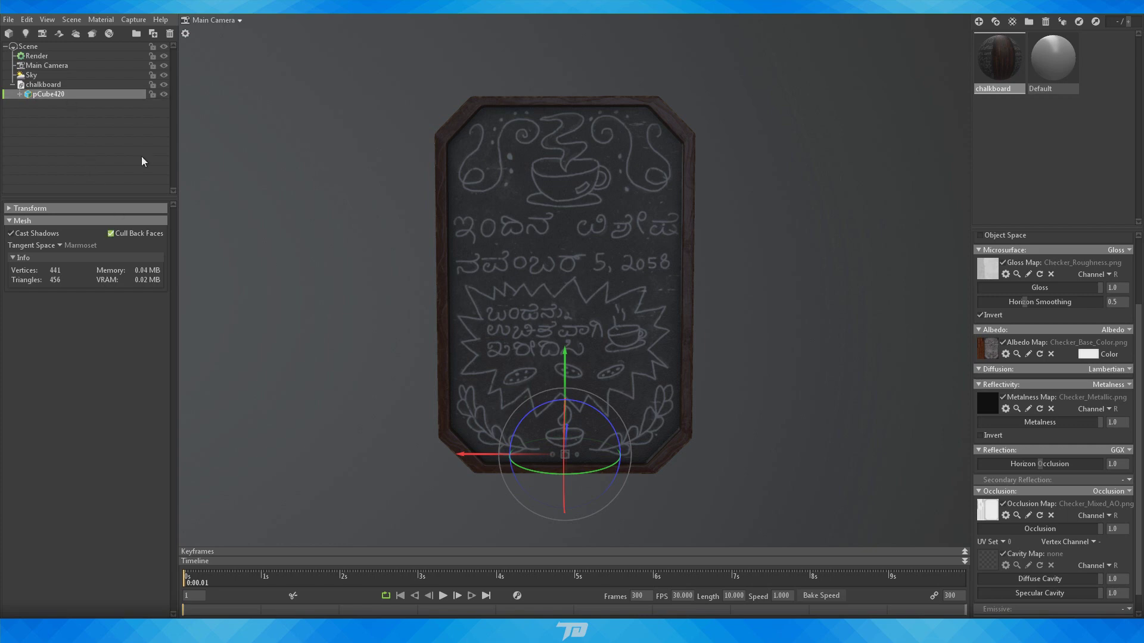
- Tune the sky light, trying brightness 0.69–0.841 and rotations around -140, settling on brightness 0.739
click(28, 76)
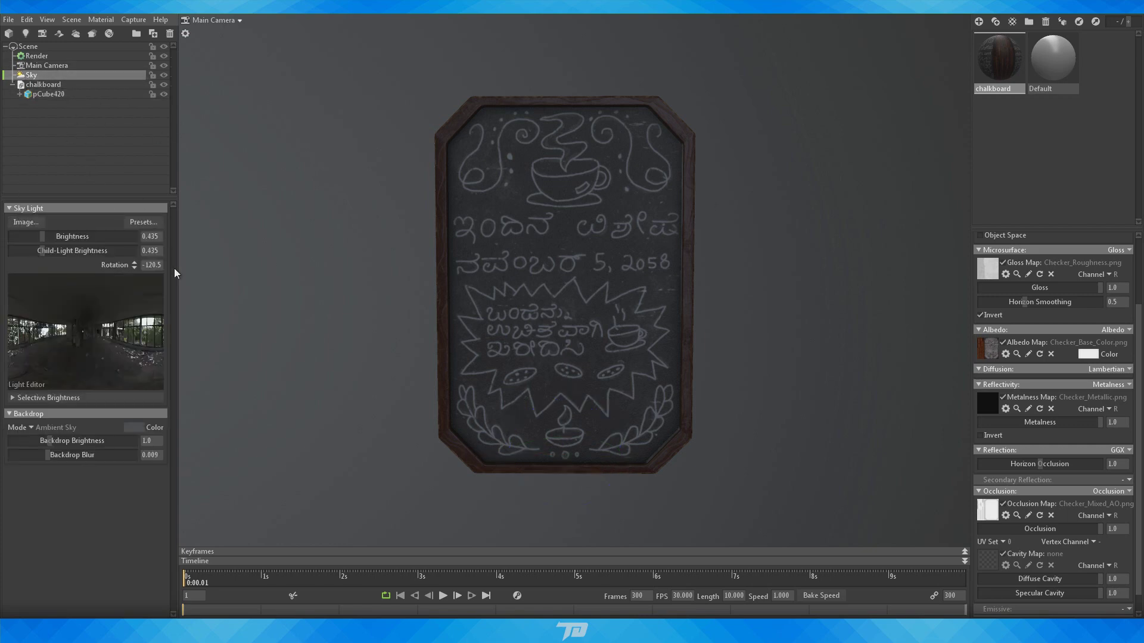
drag(45, 238, 47, 241)
shift+drag(429, 349, 309, 411)
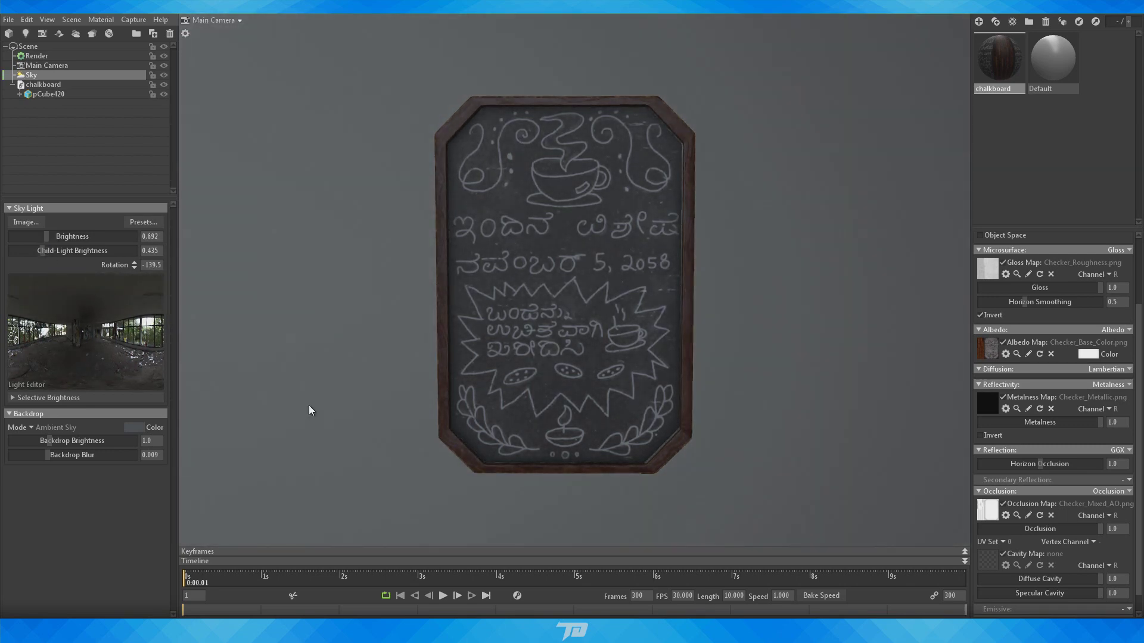
click(49, 238)
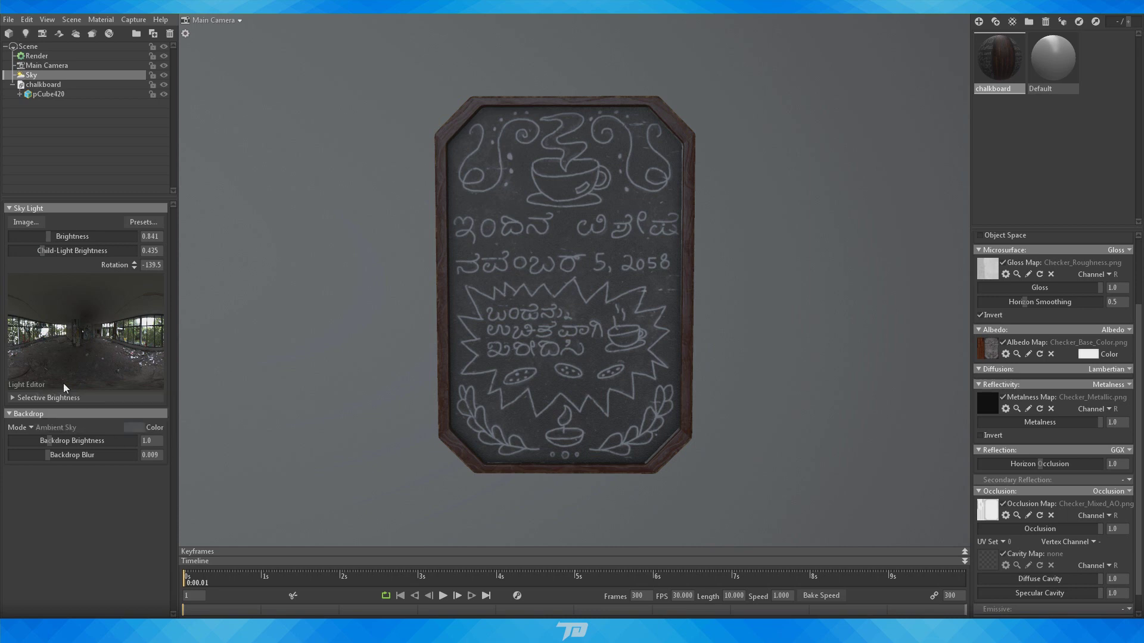
click(46, 237)
drag(124, 345, 93, 342)
shift+drag(816, 315, 395, 288)
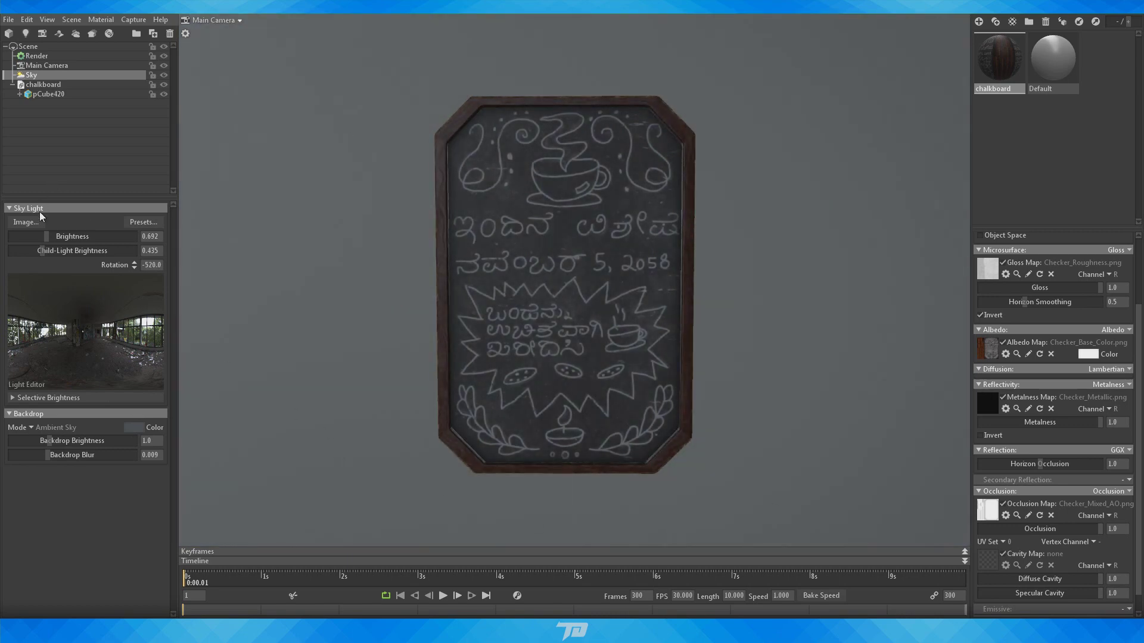
drag(46, 237, 47, 237)
- Reposition the Sky Browser, then light the board with the Museum sky and rotate it
drag(311, 389, 315, 315)
drag(433, 384, 423, 445)
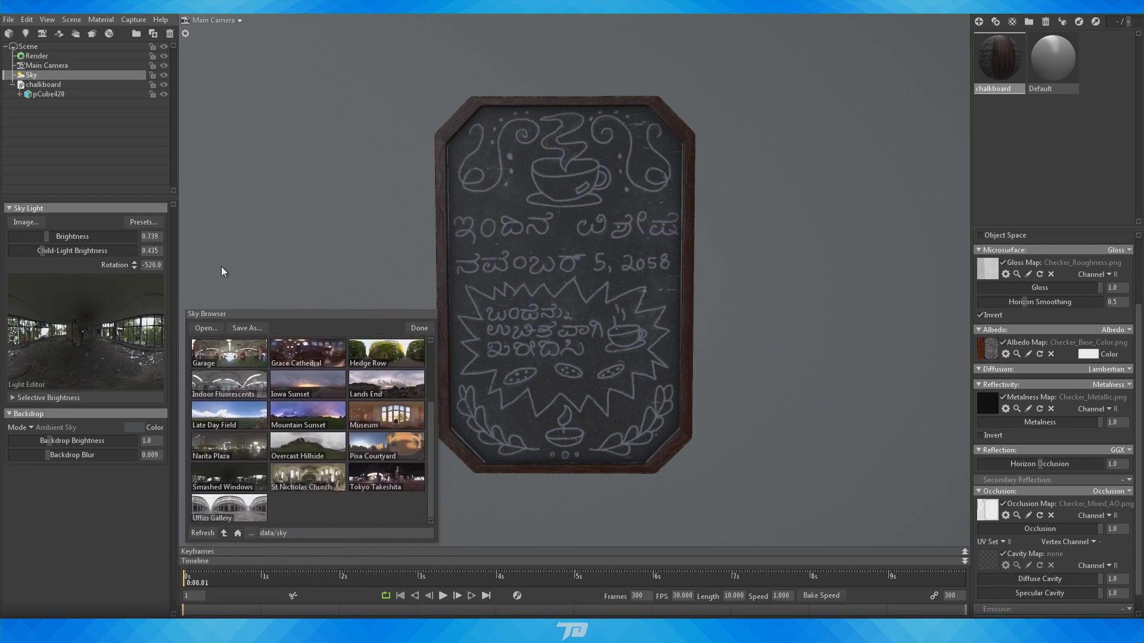
scroll(215, 346, up, 3)
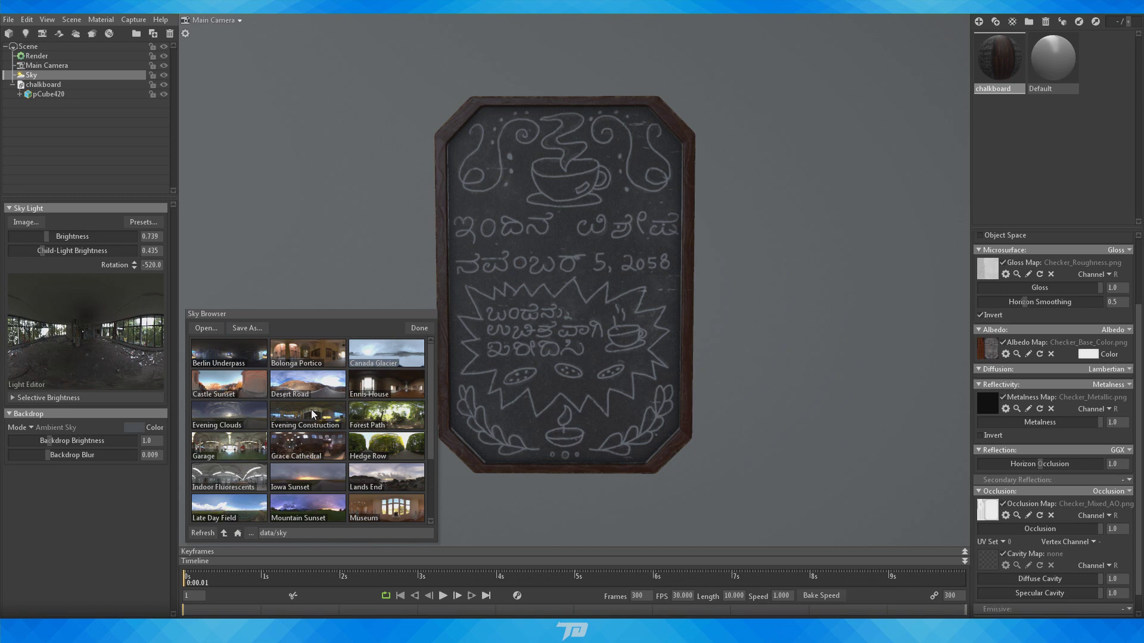
scroll(311, 409, down, 3)
click(389, 417)
shift+drag(775, 344, 681, 356)
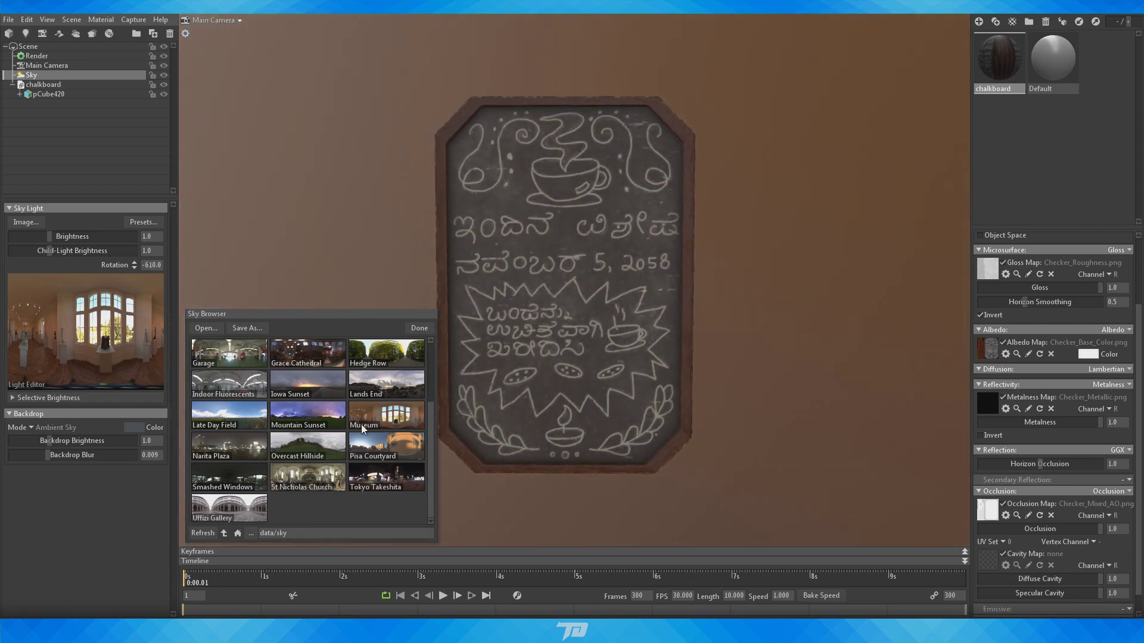
- Try Castle Sunset, Late Day Field and Hedge Row skies, ending on Forest Path
scroll(358, 425, up, 3)
click(240, 390)
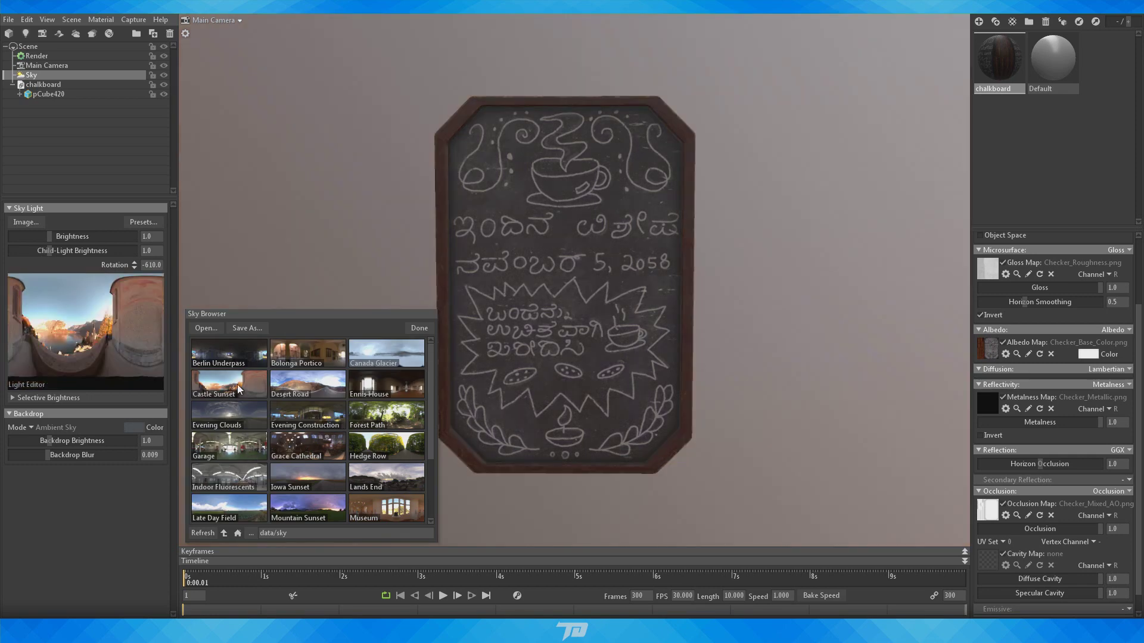
shift+right_drag(771, 434, 690, 446)
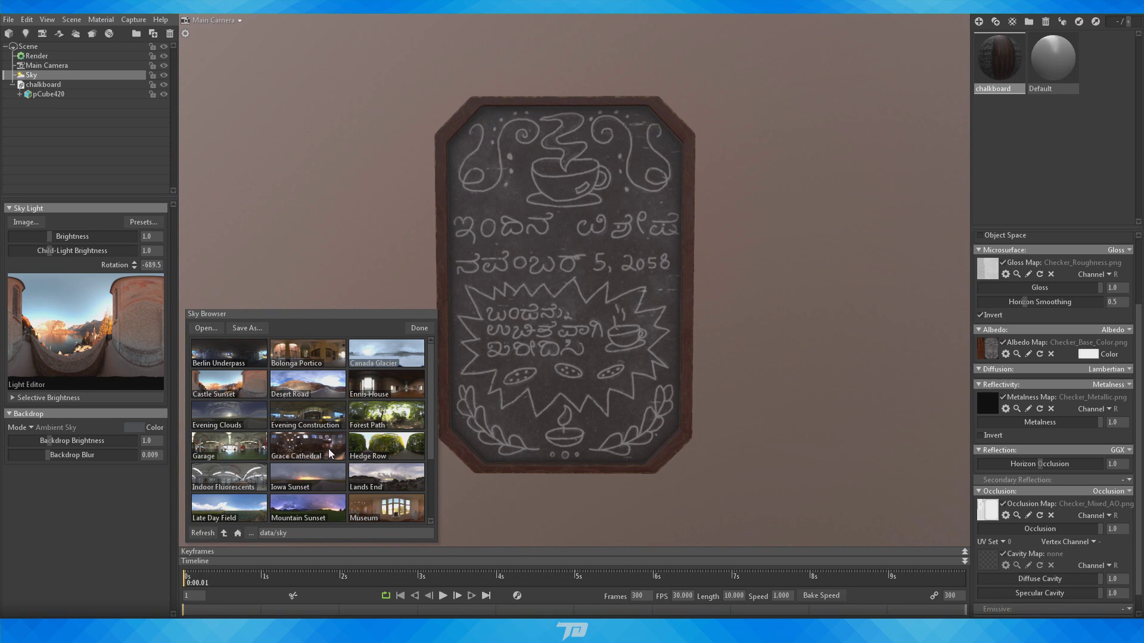
click(233, 505)
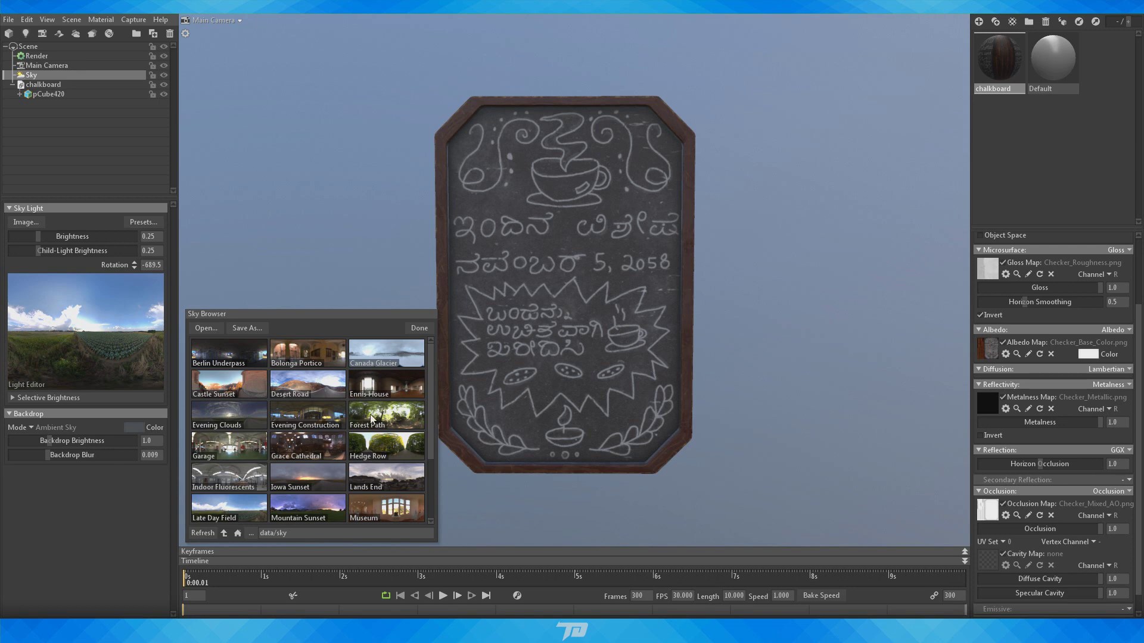
click(402, 455)
click(395, 413)
scroll(402, 438, down, 3)
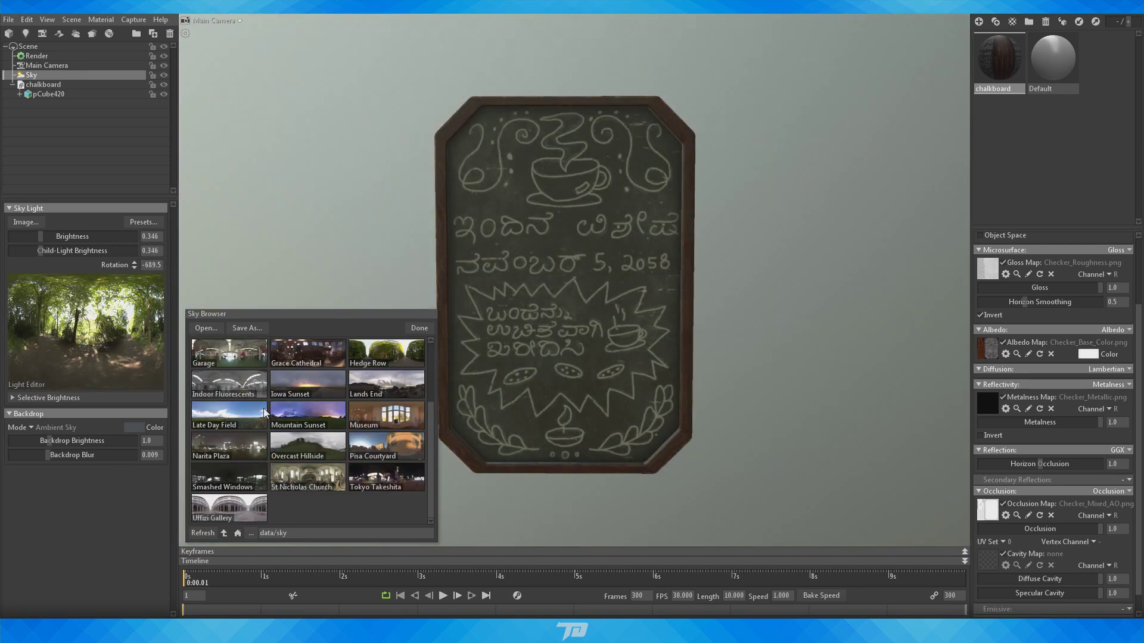